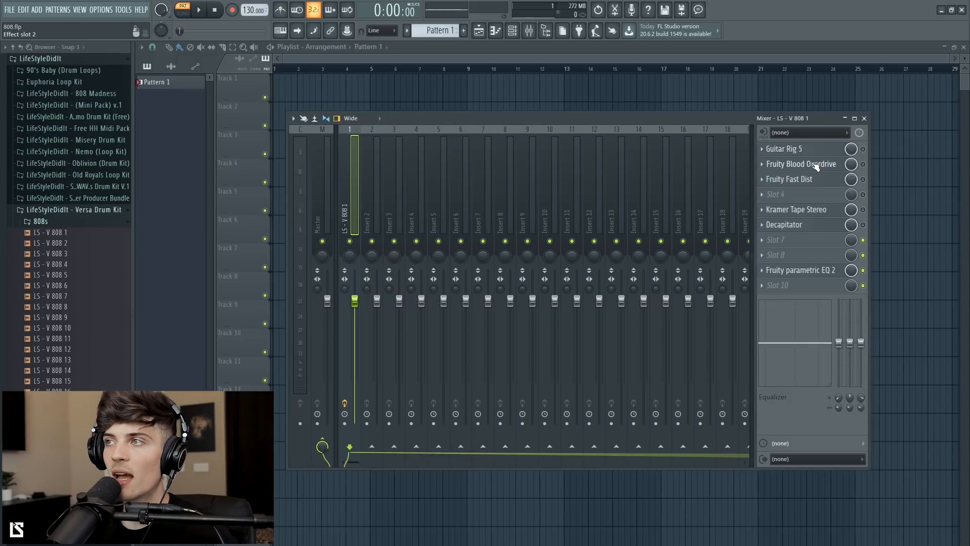
Step: Open and close each effect in the 808 insert's mixer chain to review its settings
{"action": "left_click", "coordinate": [816, 165]}
{"action": "left_click", "coordinate": [807, 180]}
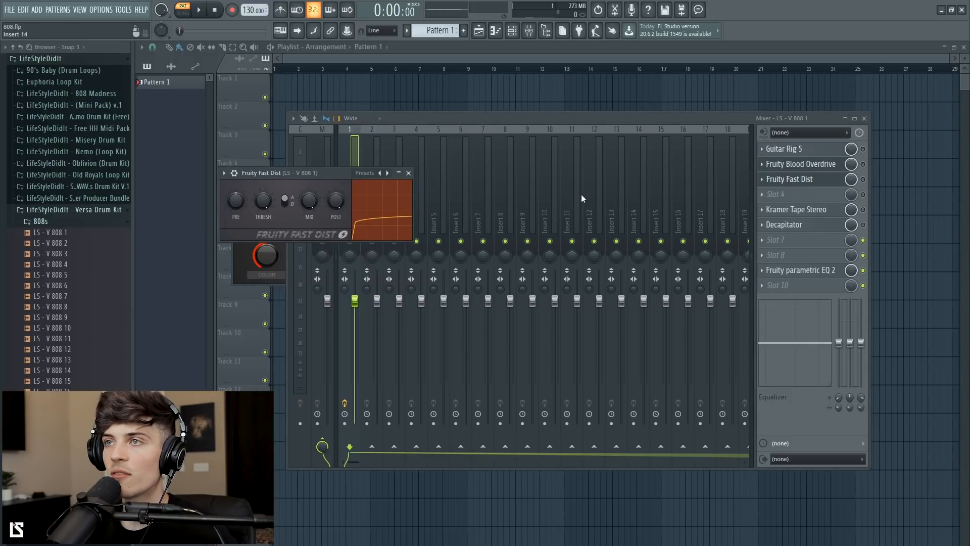
{"action": "left_click", "coordinate": [408, 172]}
{"action": "left_click", "coordinate": [271, 189]}
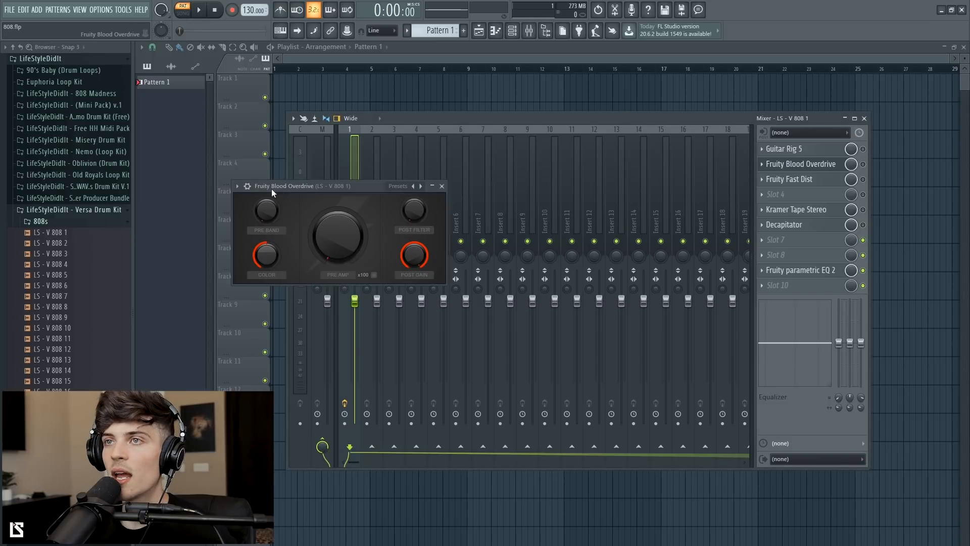
{"action": "left_click", "coordinate": [438, 188]}
{"action": "left_click", "coordinate": [811, 212]}
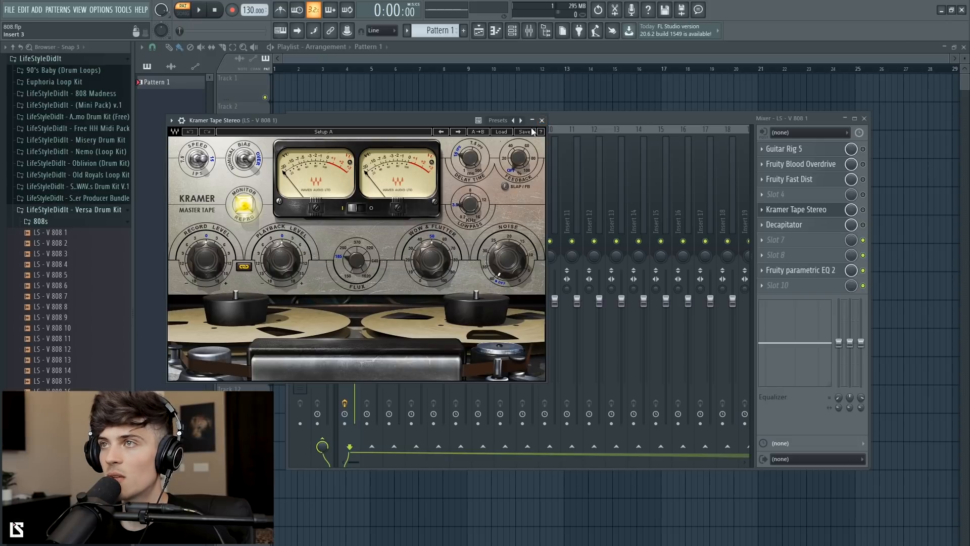
{"action": "left_click", "coordinate": [542, 120]}
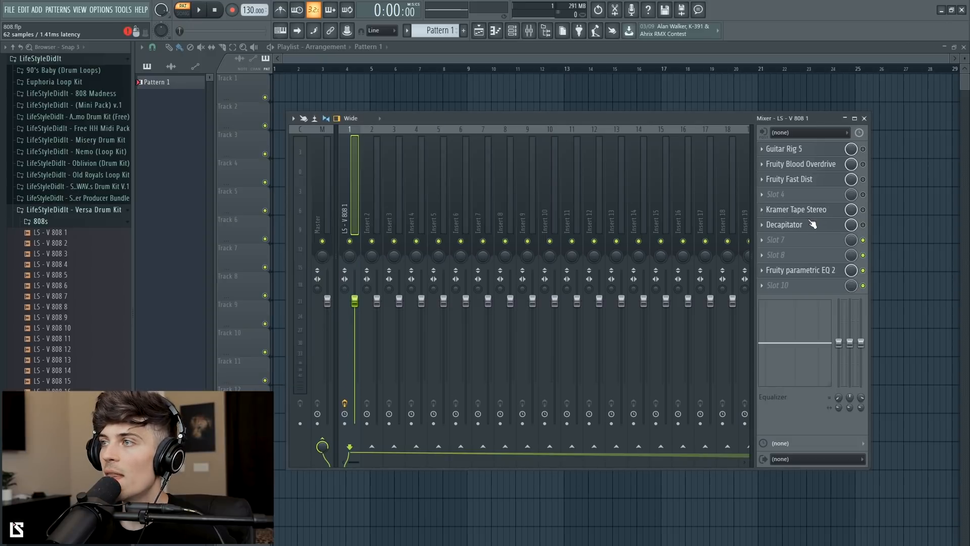
{"action": "left_click", "coordinate": [808, 224]}
{"action": "left_click", "coordinate": [590, 108]}
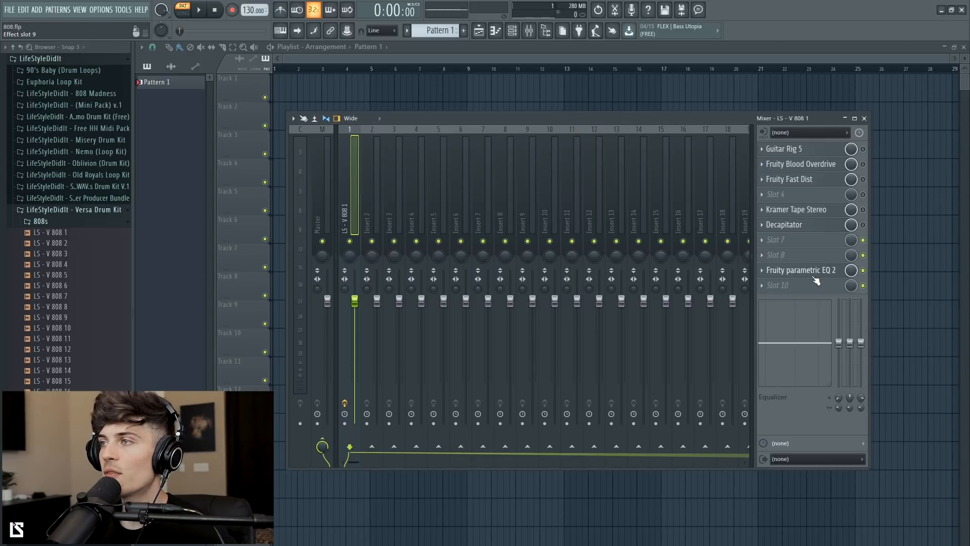
Step: Open Fruity parametric EQ 2 on the 808 insert, enlarge its window, and play the beat to listen
{"action": "left_click", "coordinate": [816, 278]}
{"action": "left_click_drag", "start_coordinate": [390, 356], "coordinate": [503, 141]}
{"action": "left_click_drag", "start_coordinate": [630, 309], "coordinate": [732, 390]}
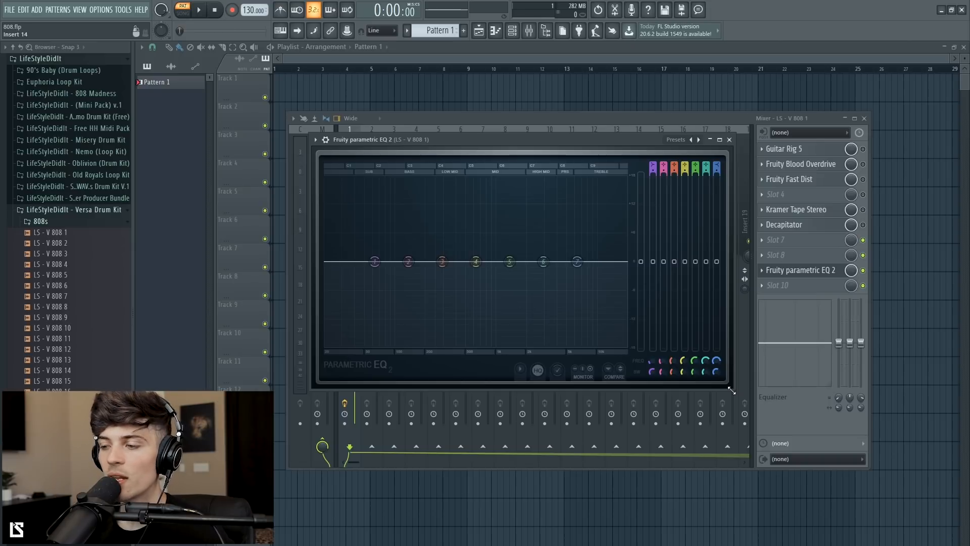
{"action": "key", "text": "space"}
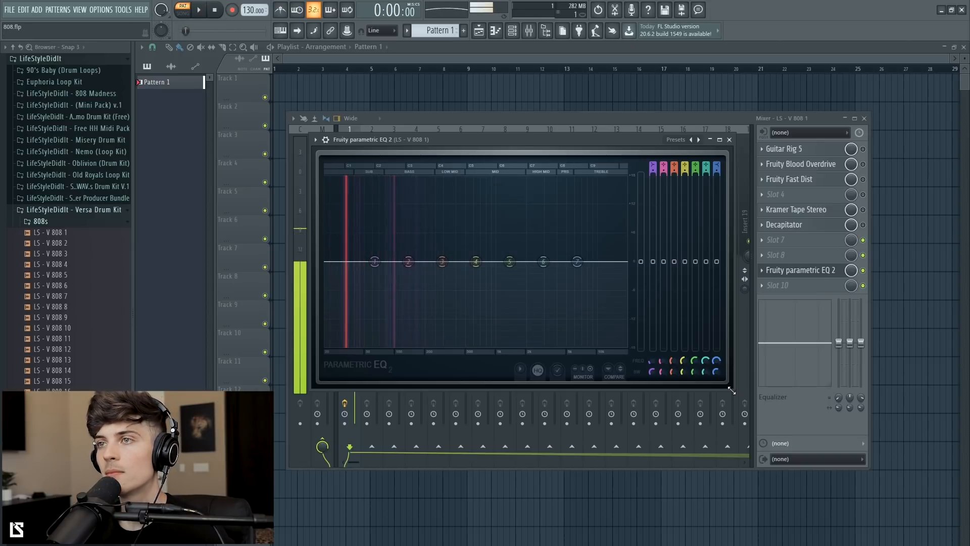
{"action": "key", "text": "space"}
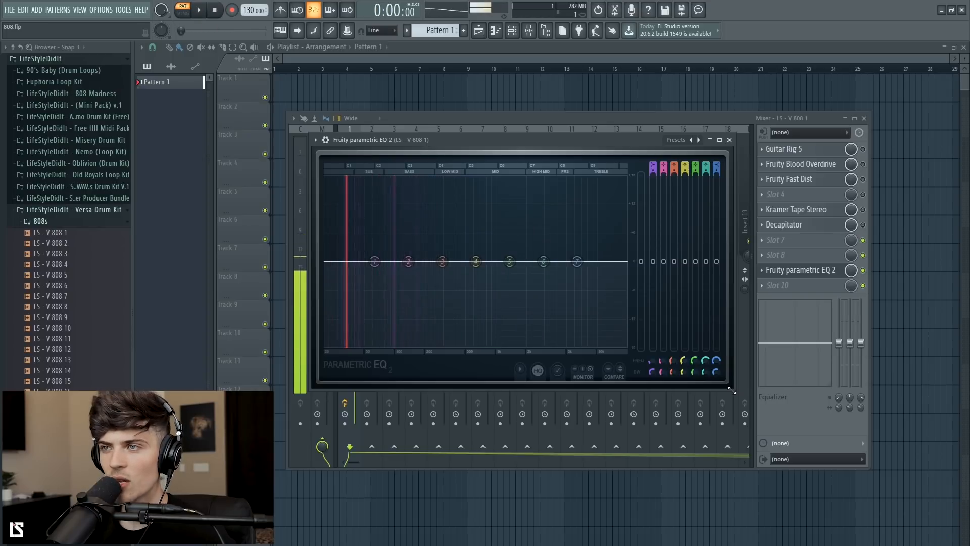
{"action": "key", "text": "space"}
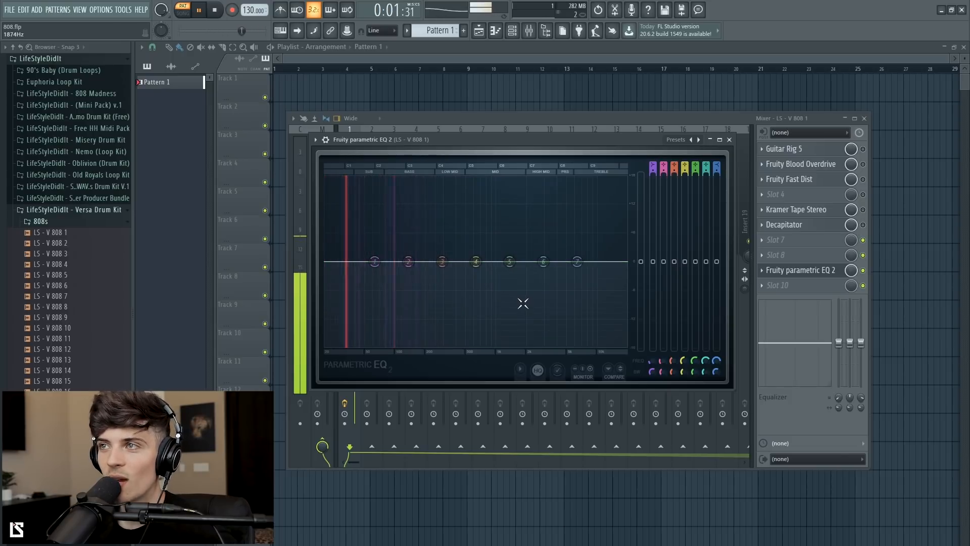
{"action": "left_click", "coordinate": [215, 11]}
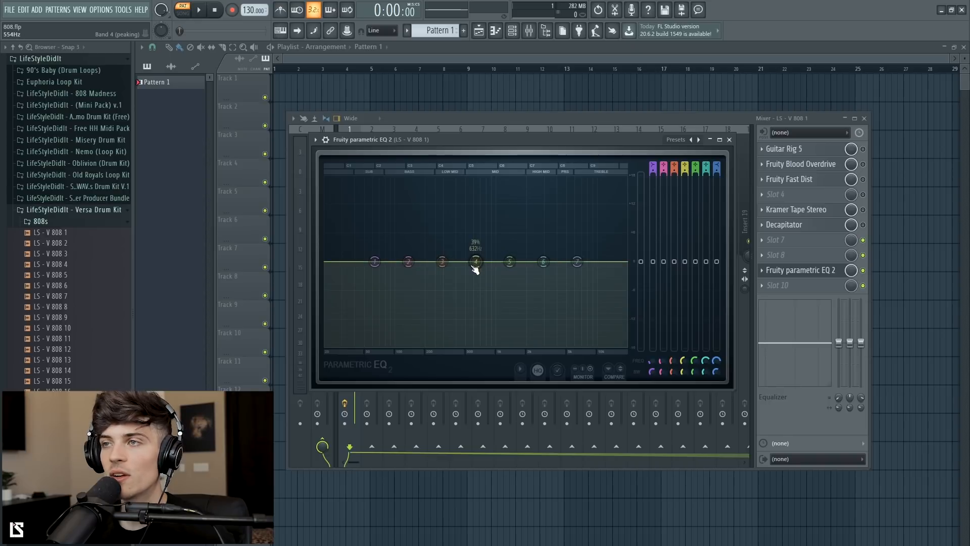
Step: Boost EQ band 4 to around 4700 Hz, then reset the band
{"action": "left_click_drag", "start_coordinate": [479, 271], "coordinate": [563, 240]}
{"action": "right_click", "coordinate": [564, 241]}
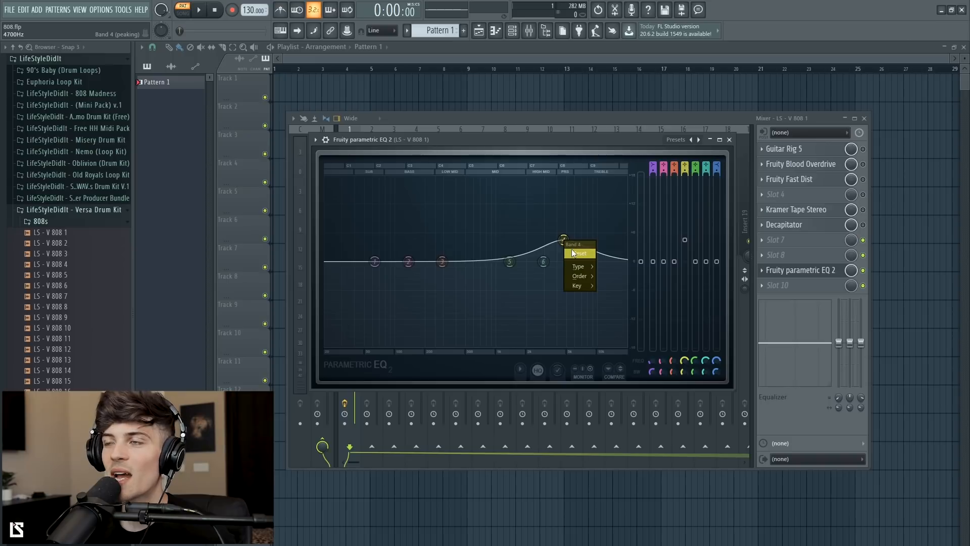
{"action": "left_click", "coordinate": [574, 253]}
Step: Pull the high-shelf band 7 down into a steep cut around 270 Hz and reset band 3
{"action": "left_click_drag", "start_coordinate": [588, 265], "coordinate": [433, 353]}
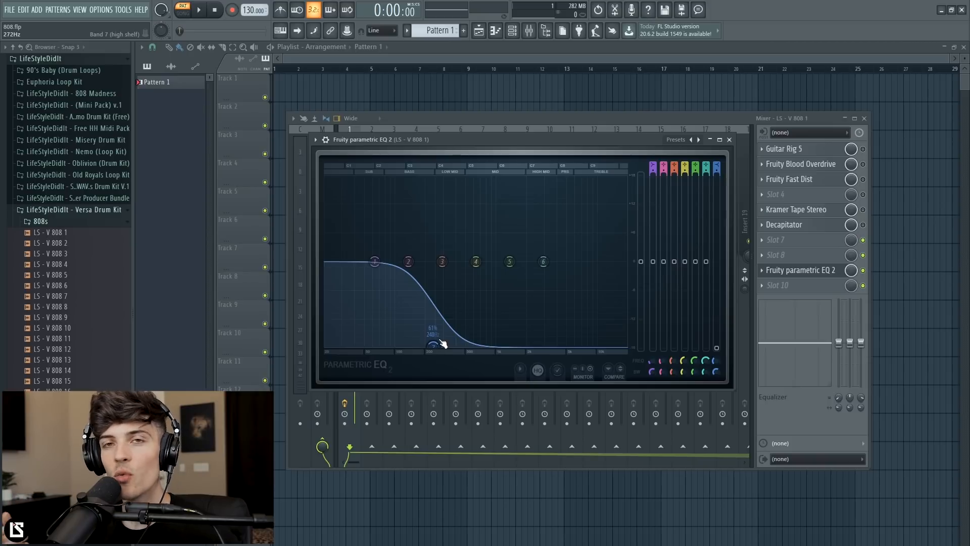
{"action": "left_click_drag", "start_coordinate": [442, 261], "coordinate": [442, 254]}
{"action": "right_click", "coordinate": [442, 255]}
{"action": "left_click", "coordinate": [453, 267]}
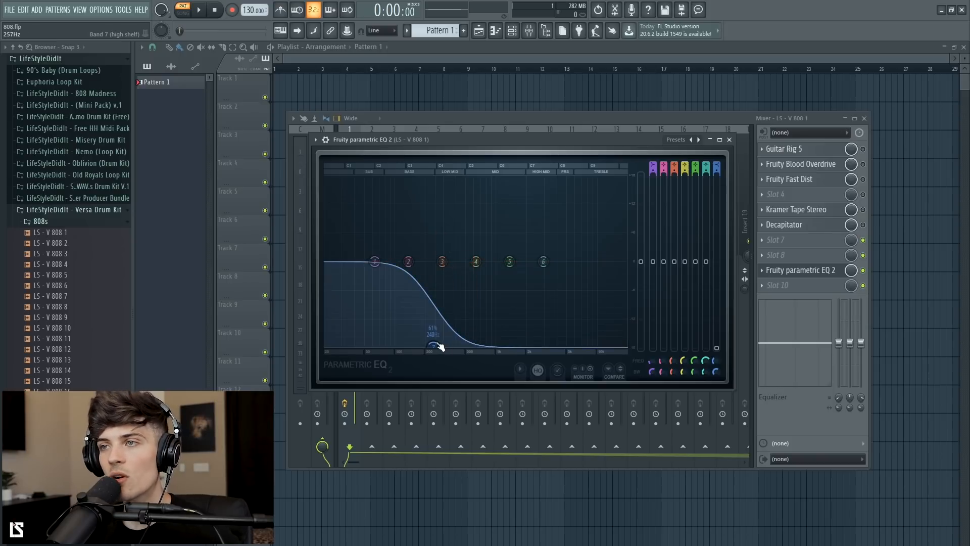
Step: Sweep band 7's cutoff frequency up and down, then reset the band
{"action": "left_click_drag", "start_coordinate": [433, 345], "coordinate": [498, 346]}
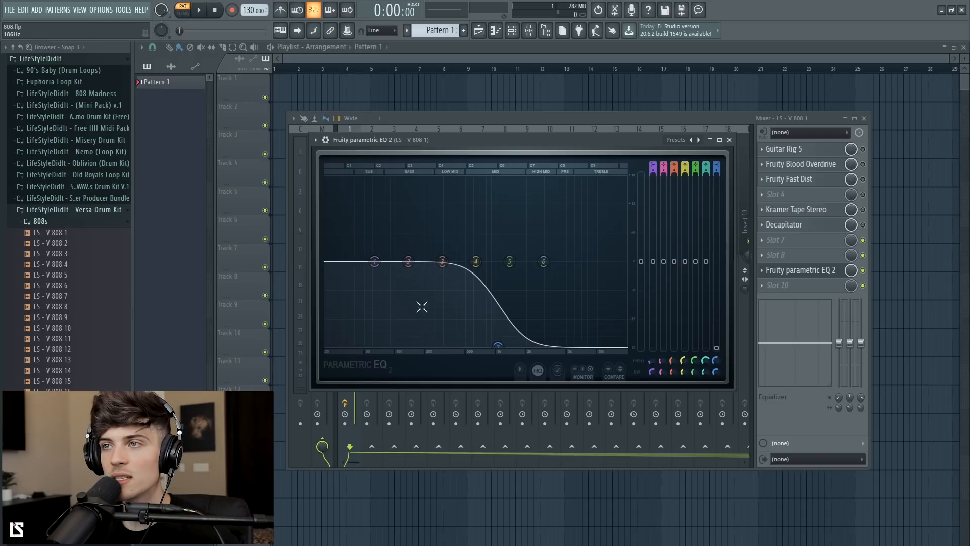
{"action": "left_click_drag", "start_coordinate": [497, 345], "coordinate": [384, 345]}
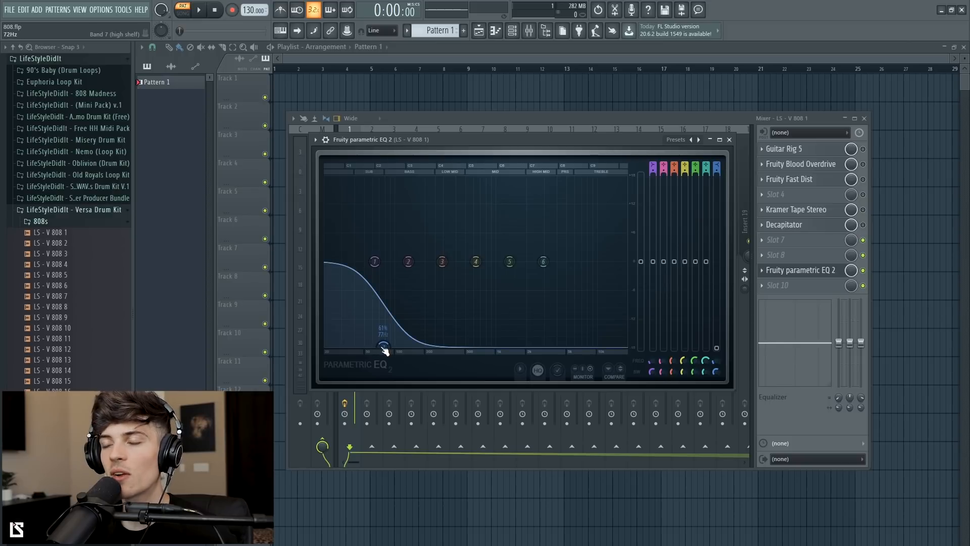
{"action": "left_click_drag", "start_coordinate": [384, 347], "coordinate": [509, 334]}
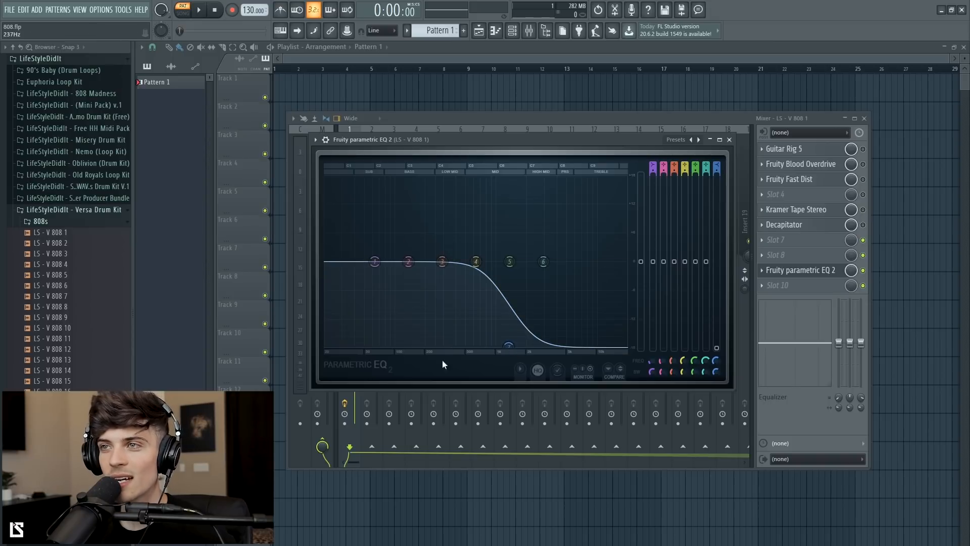
{"action": "mouse_move", "coordinate": [508, 347]}
{"action": "left_mouse_down"}
{"action": "mouse_move", "coordinate": [397, 367]}
{"action": "mouse_move", "coordinate": [399, 346]}
{"action": "mouse_move", "coordinate": [499, 345]}
{"action": "left_mouse_up"}
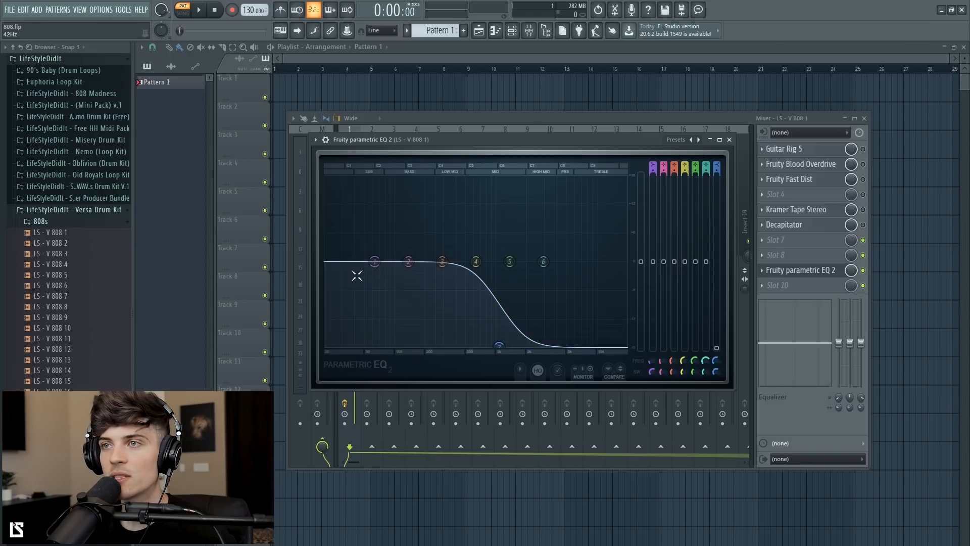
{"action": "left_click_drag", "start_coordinate": [499, 345], "coordinate": [531, 346]}
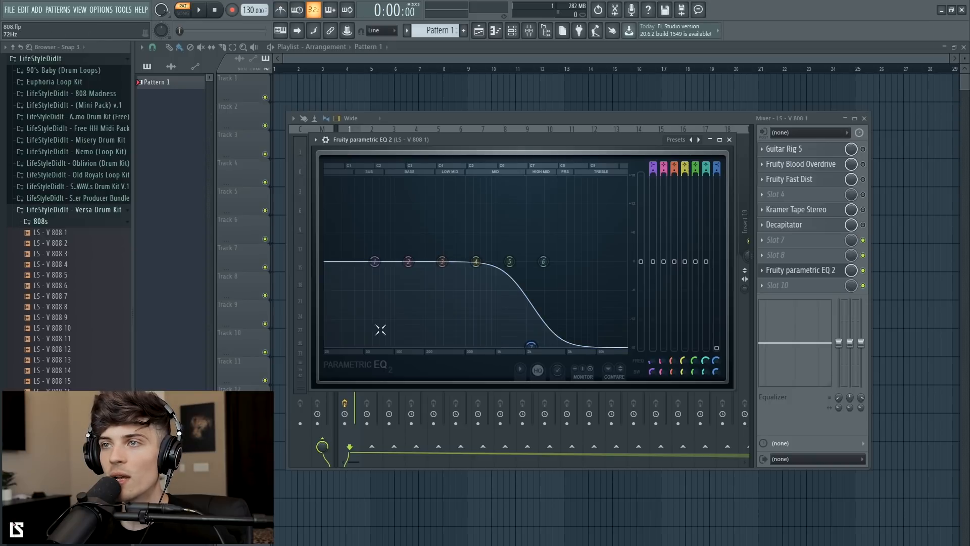
{"action": "right_click", "coordinate": [531, 346]}
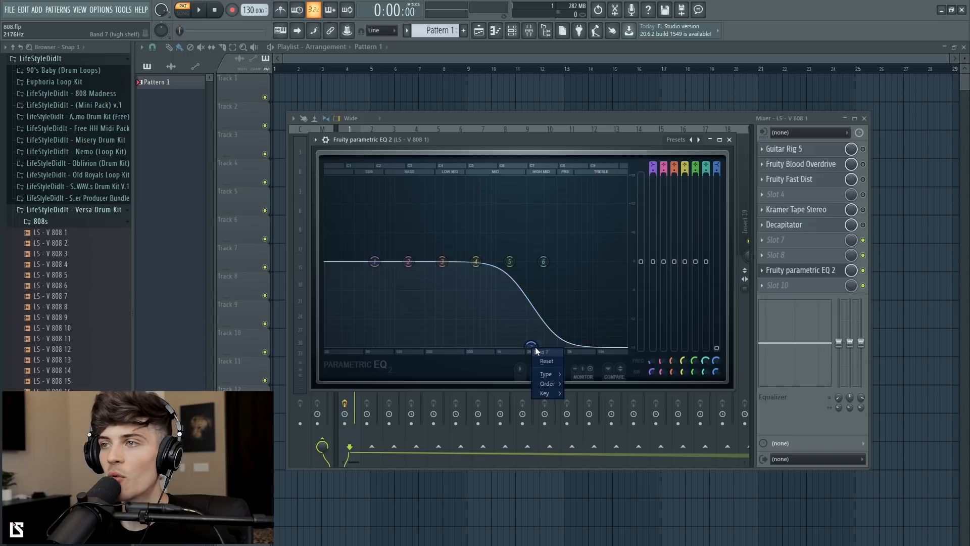
{"action": "left_click", "coordinate": [544, 362]}
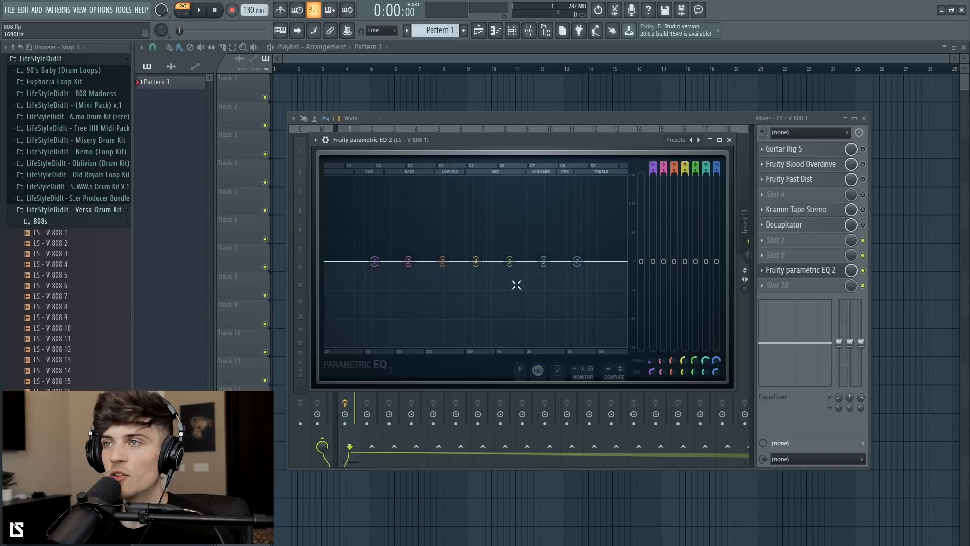
Step: Play and stop the beat, then enable the Fruity Fast Dist slot
{"action": "key", "text": "space"}
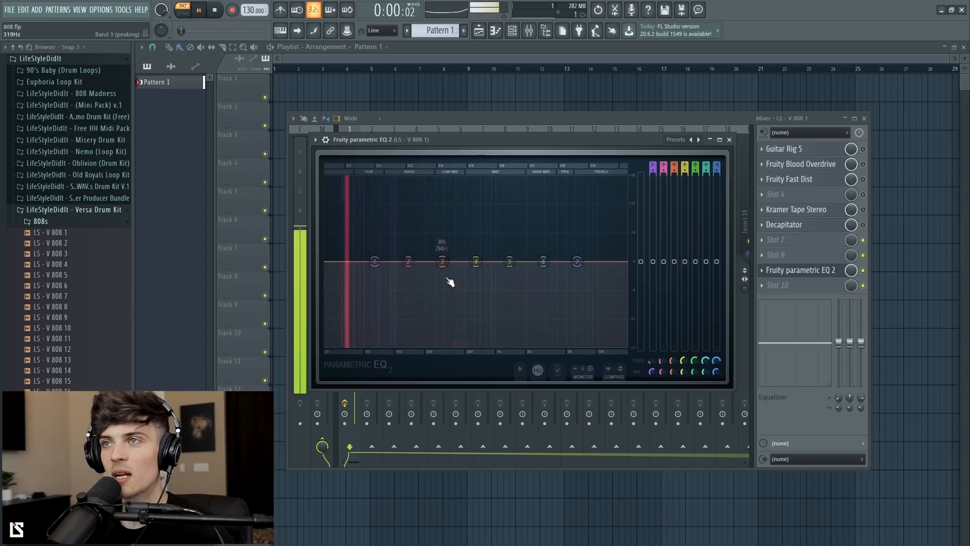
{"action": "key", "text": "space"}
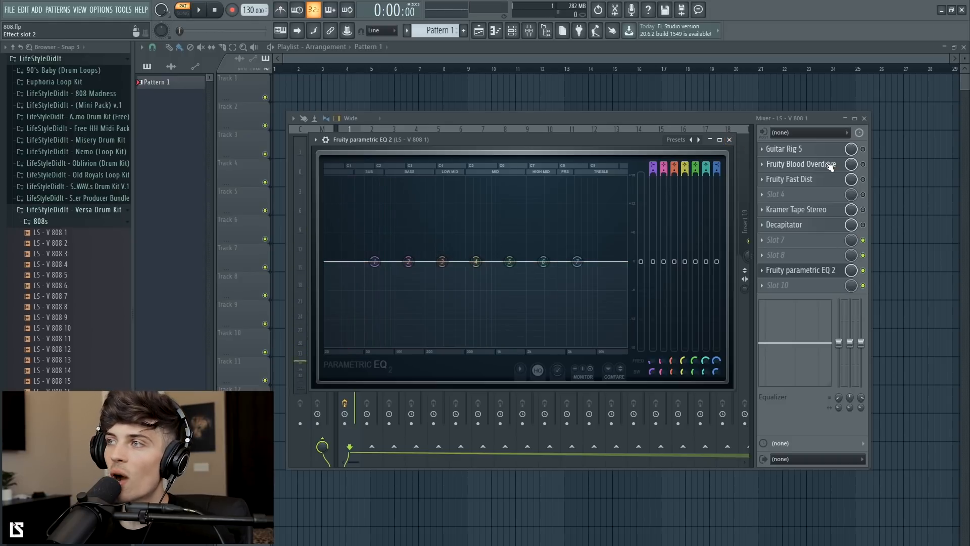
{"action": "left_click", "coordinate": [863, 179]}
Step: Reopen the EQ, boost band 4, then reset the band
{"action": "left_click", "coordinate": [805, 272]}
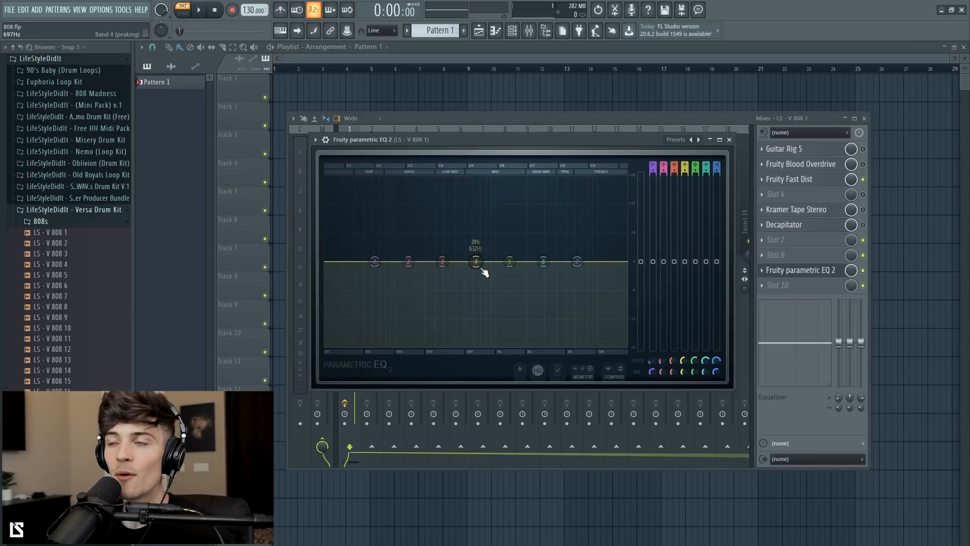
{"action": "left_click_drag", "start_coordinate": [477, 262], "coordinate": [477, 234]}
{"action": "right_click", "coordinate": [477, 234]}
{"action": "left_click", "coordinate": [486, 247]}
Step: Play and stop the beat, then close the EQ window
{"action": "key", "text": "space"}
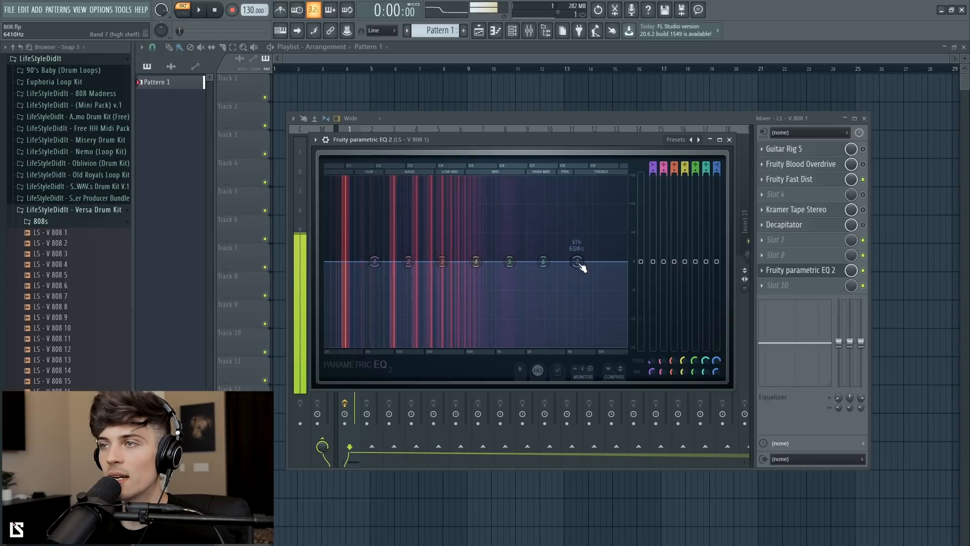
{"action": "key", "text": "space"}
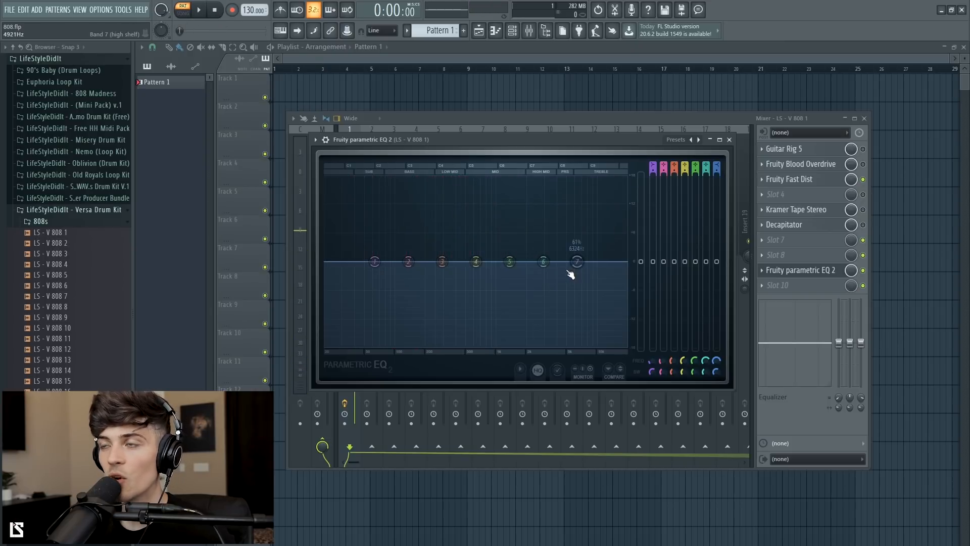
{"action": "left_click", "coordinate": [730, 140]}
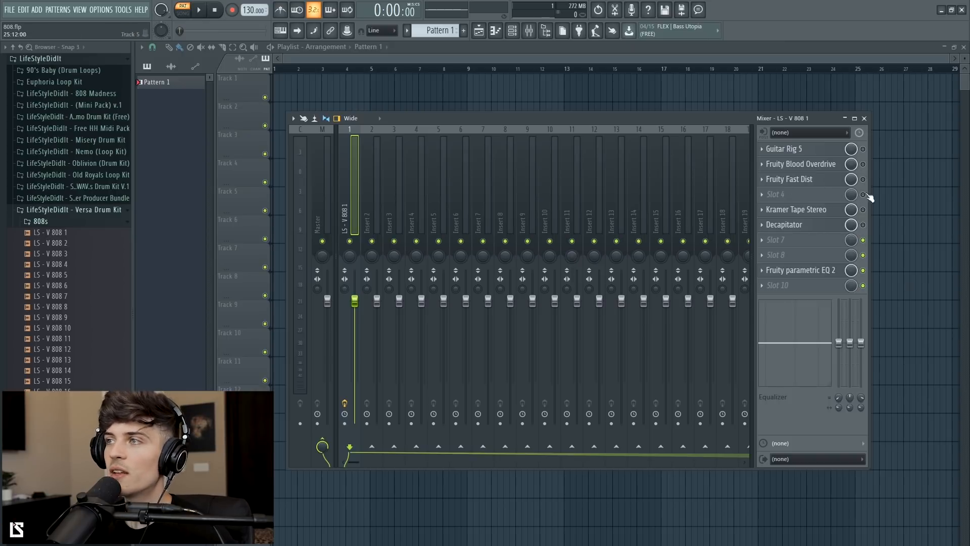
Step: Open the Guitar Rig 5 plugin window, reposition it, and bring up the EQ window
{"action": "left_click", "coordinate": [818, 150]}
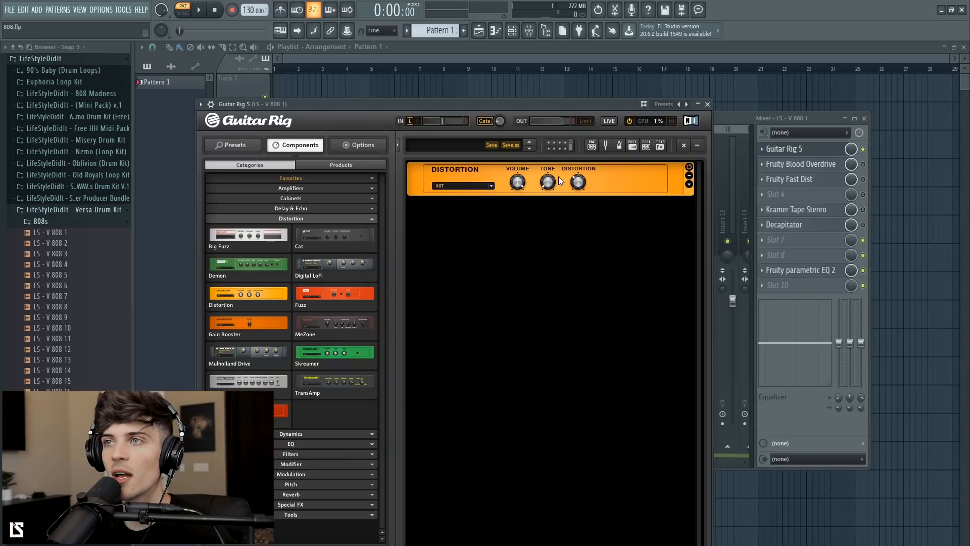
{"action": "left_click_drag", "start_coordinate": [612, 105], "coordinate": [543, 90]}
{"action": "left_click", "coordinate": [786, 274]}
{"action": "left_click", "coordinate": [786, 275]}
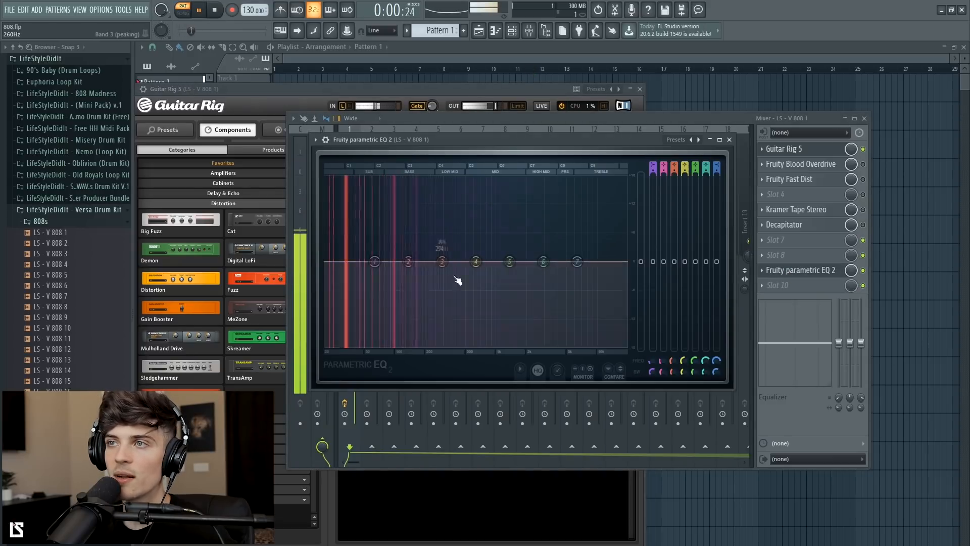
Step: Play the beat and adjust the knobs of the Distortion module in Guitar Rig
{"action": "key", "text": "space"}
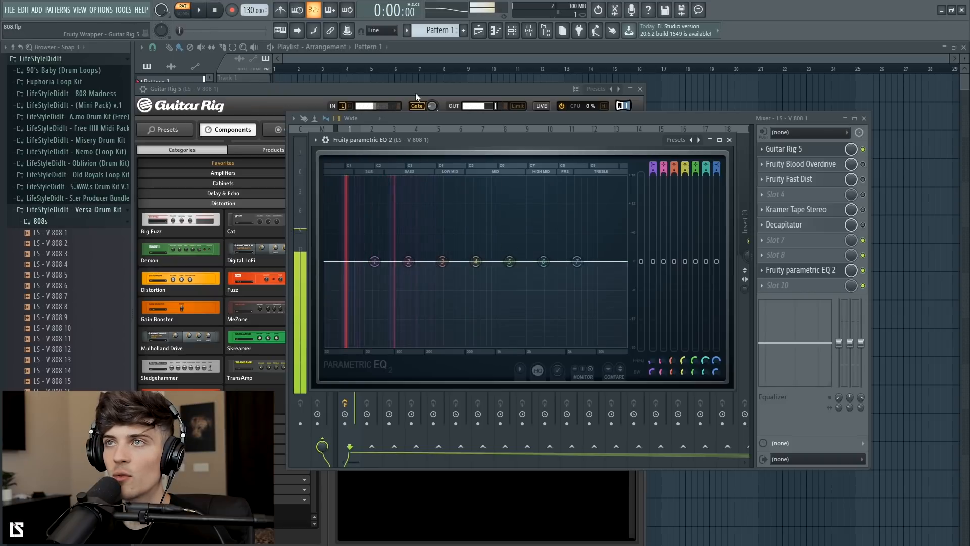
{"action": "left_click", "coordinate": [414, 92]}
{"action": "key", "text": "space"}
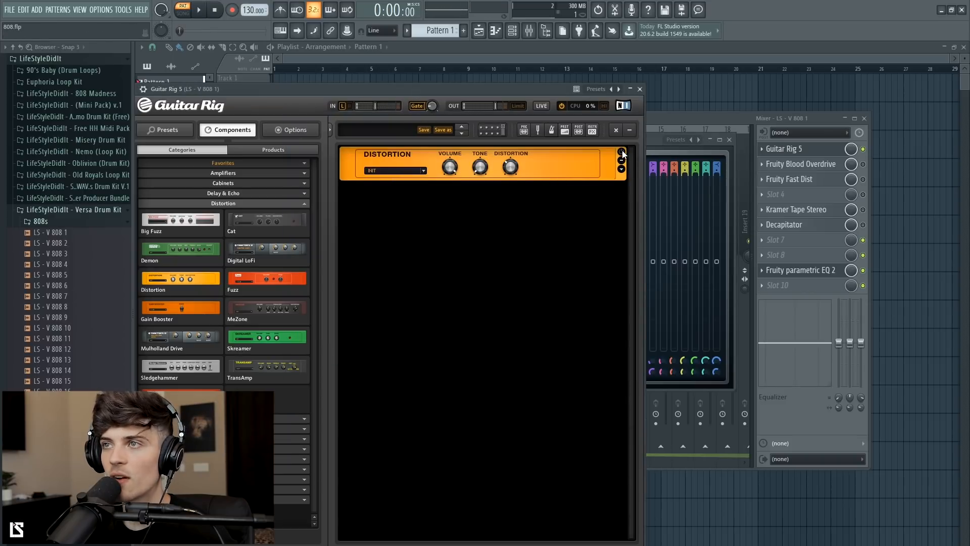
{"action": "left_click_drag", "start_coordinate": [480, 171], "coordinate": [512, 155]}
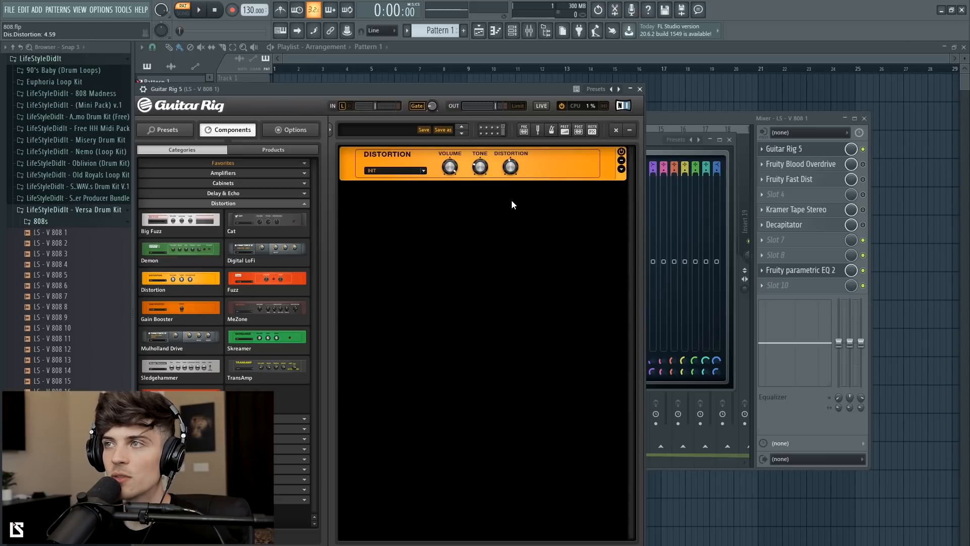
Step: Play the beat while bypassing and re-enabling the Guitar Rig 5 slot to compare the sound
{"action": "left_click", "coordinate": [654, 140]}
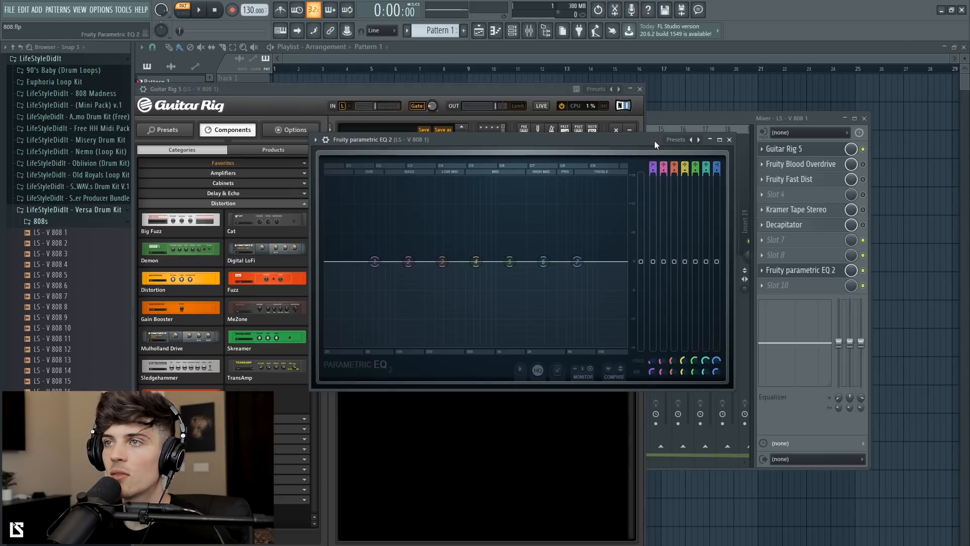
{"action": "key", "text": "space"}
{"action": "key", "text": "space"}
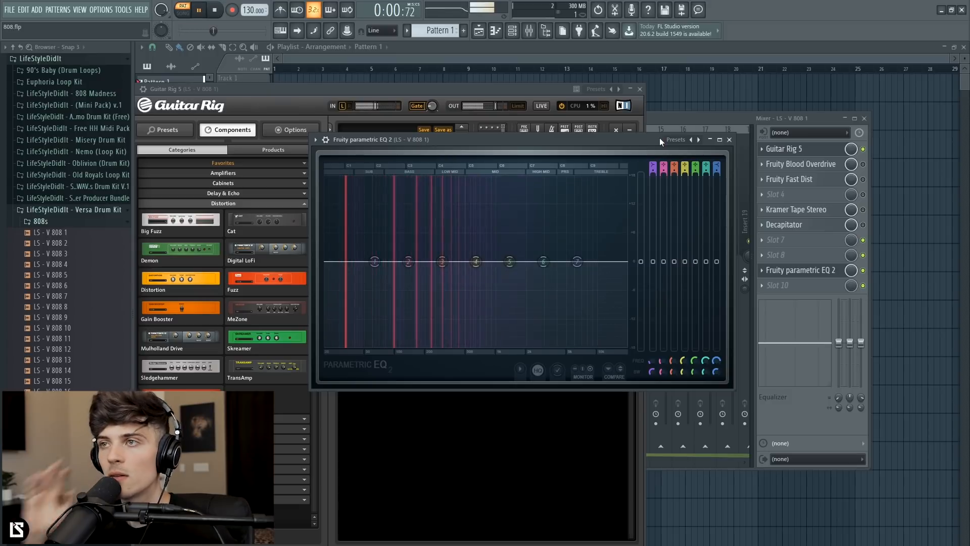
{"action": "left_click", "coordinate": [863, 149]}
{"action": "left_click", "coordinate": [819, 270]}
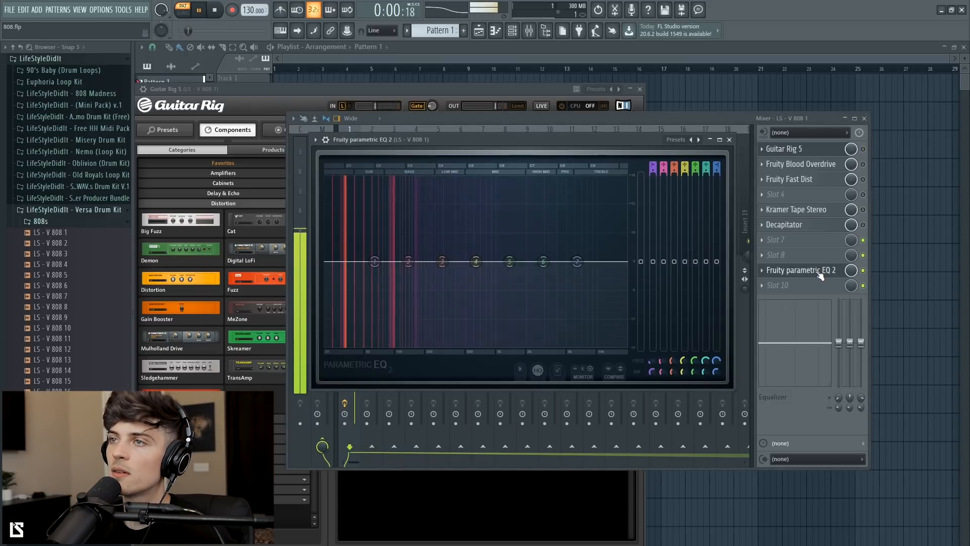
{"action": "left_click", "coordinate": [863, 149]}
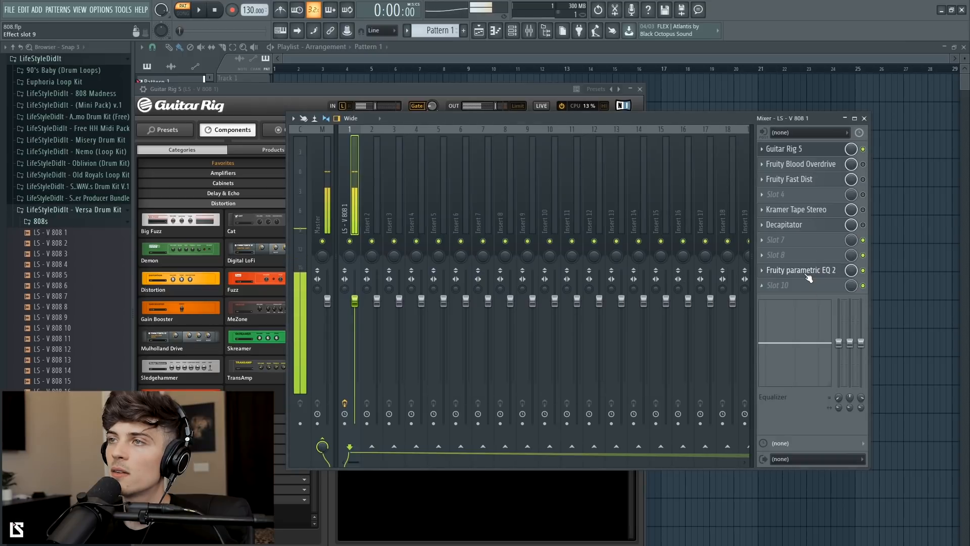
Step: Add a Skreamer module beneath the Distortion module in Guitar Rig and switch the Distortion module off
{"action": "left_click", "coordinate": [810, 273]}
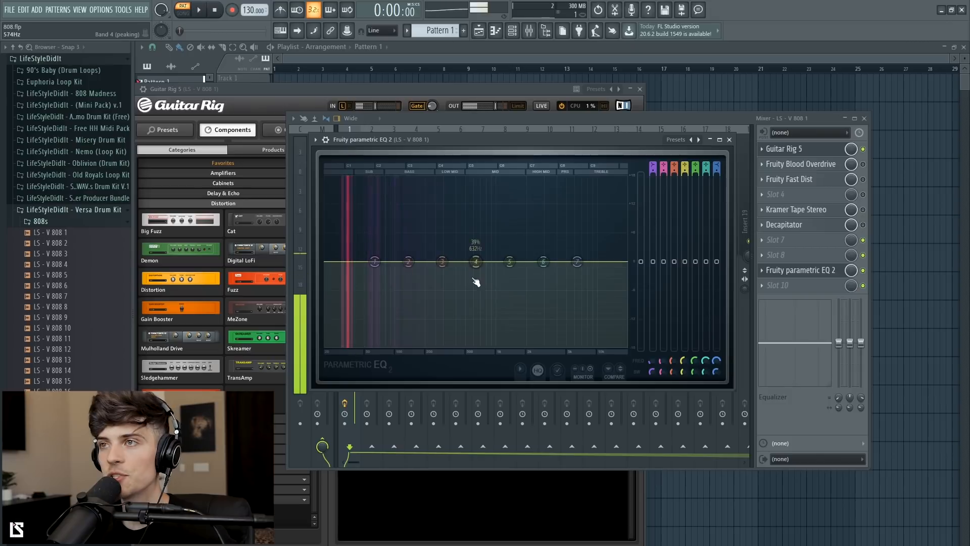
{"action": "left_click", "coordinate": [308, 112]}
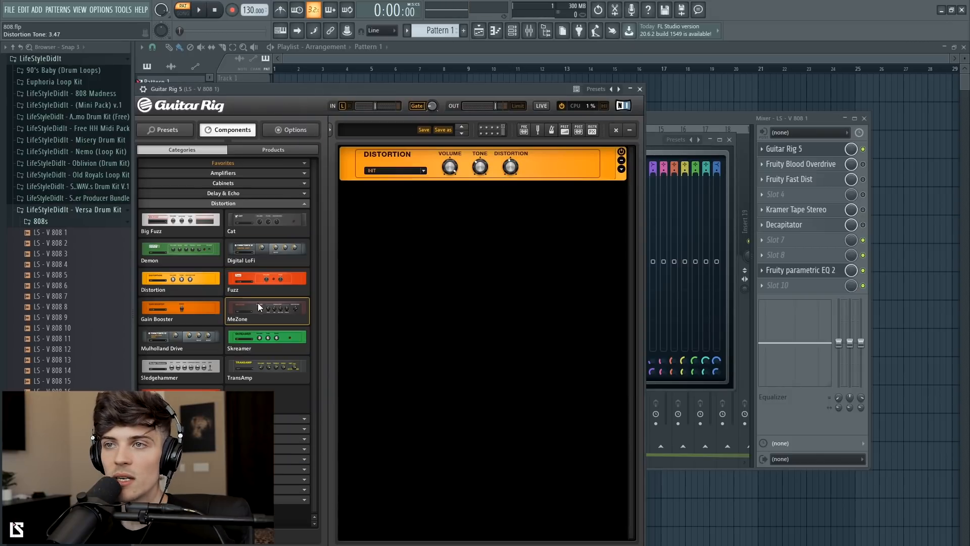
{"action": "left_click_drag", "start_coordinate": [241, 335], "coordinate": [467, 216]}
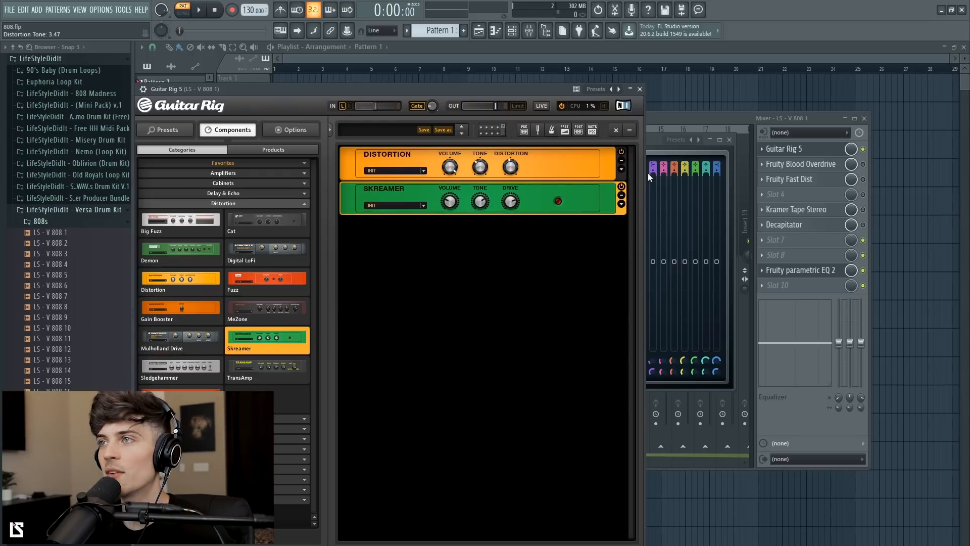
{"action": "left_click", "coordinate": [622, 151]}
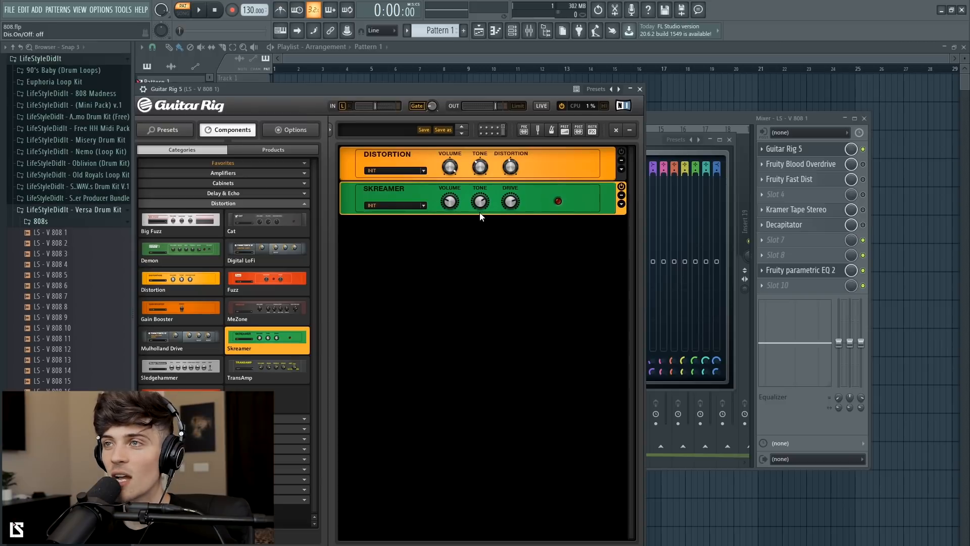
Step: Play the beat and turn up the Skreamer's knobs while checking the EQ, then stop playback
{"action": "key", "text": "space"}
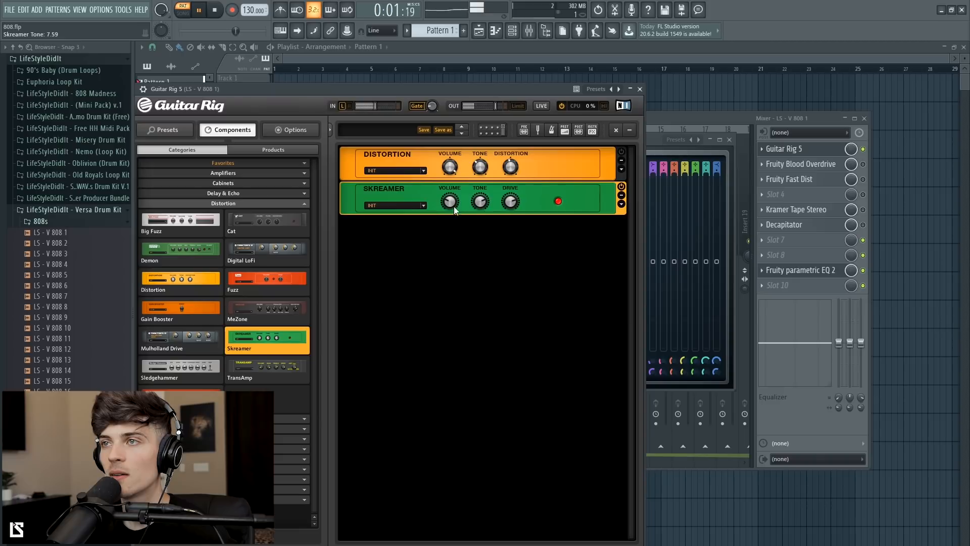
{"action": "left_click_drag", "start_coordinate": [451, 200], "coordinate": [487, 184]}
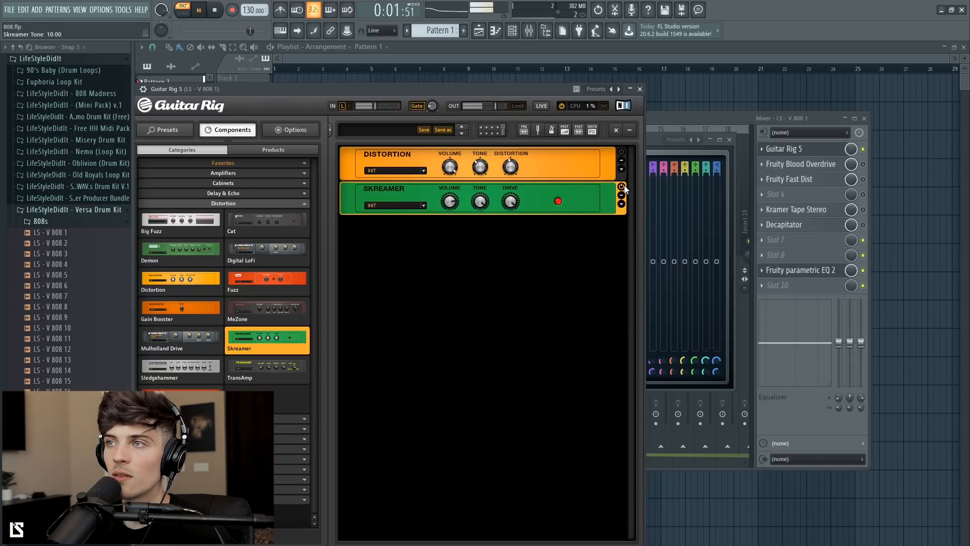
{"action": "left_click", "coordinate": [650, 145]}
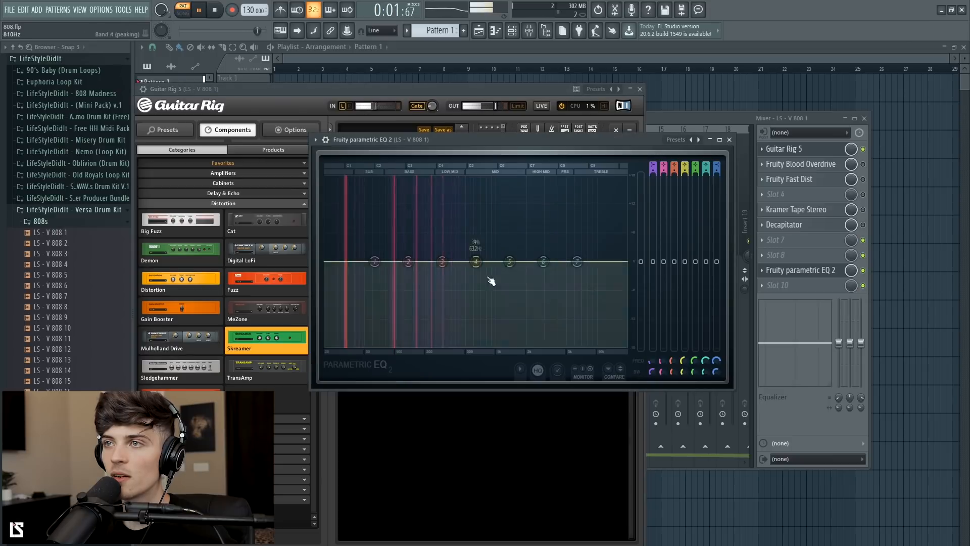
{"action": "left_click", "coordinate": [451, 94]}
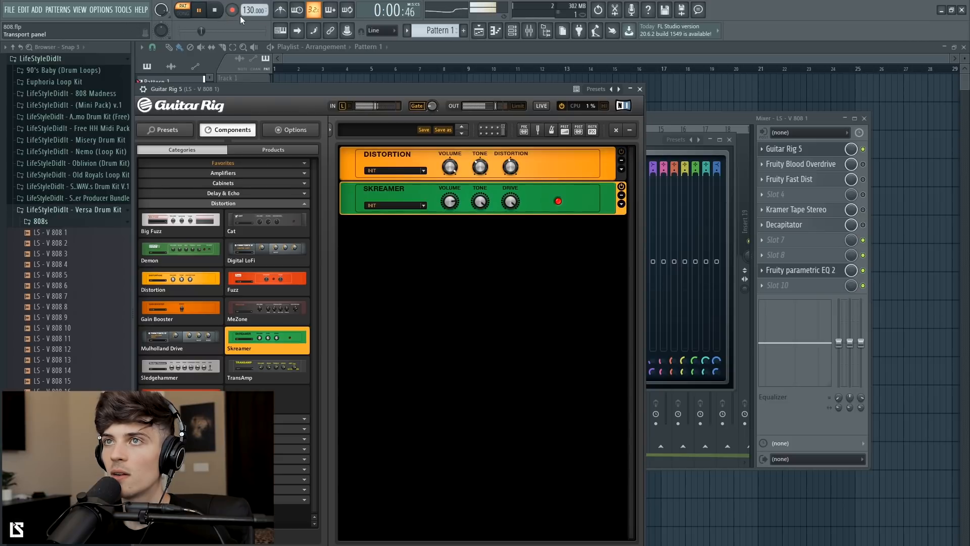
{"action": "key", "text": "space"}
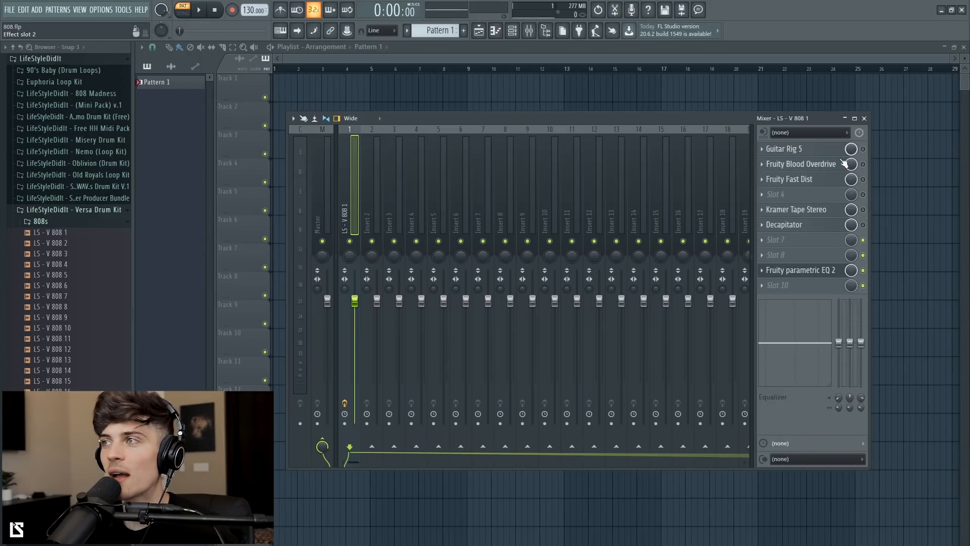
Step: Open the Fruity Blood Overdrive plugin and rearrange its window alongside the EQ and mixer windows
{"action": "left_click", "coordinate": [831, 166]}
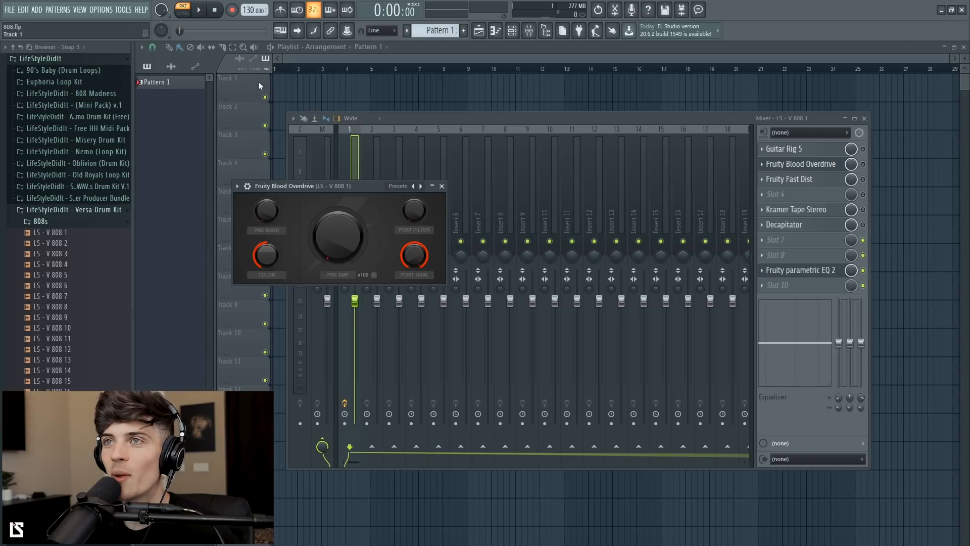
{"action": "left_click", "coordinate": [291, 111]}
{"action": "left_click_drag", "start_coordinate": [291, 110], "coordinate": [596, 194]}
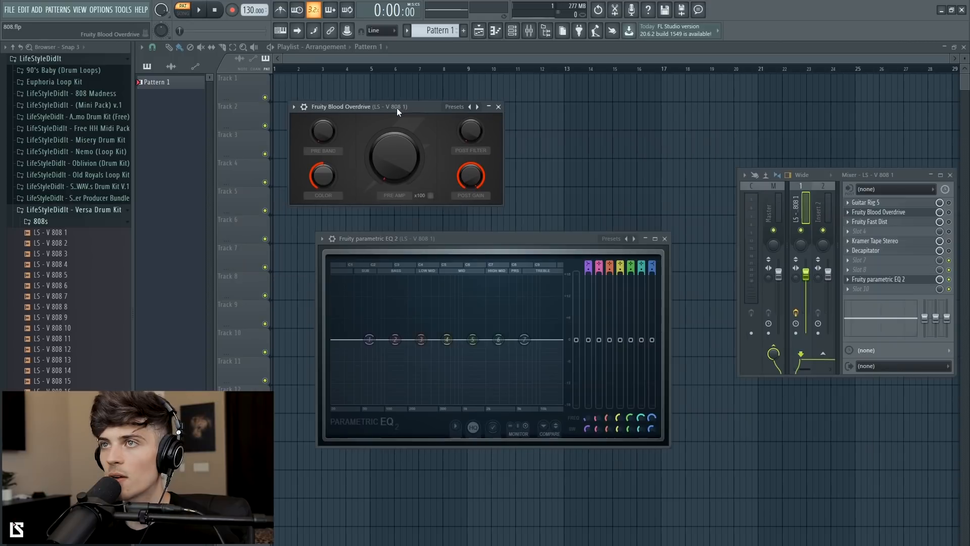
{"action": "left_click_drag", "start_coordinate": [396, 108], "coordinate": [393, 105]}
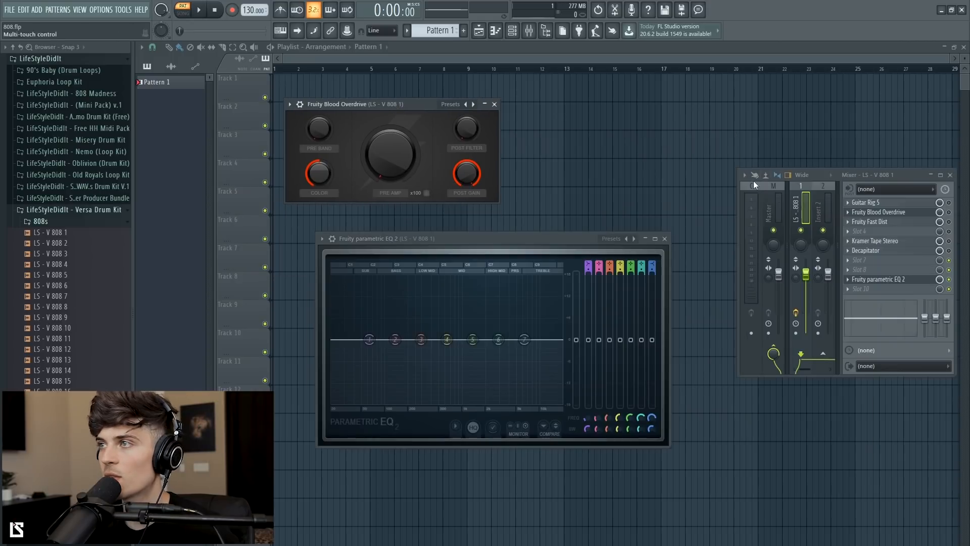
{"action": "left_click_drag", "start_coordinate": [736, 170], "coordinate": [675, 156]}
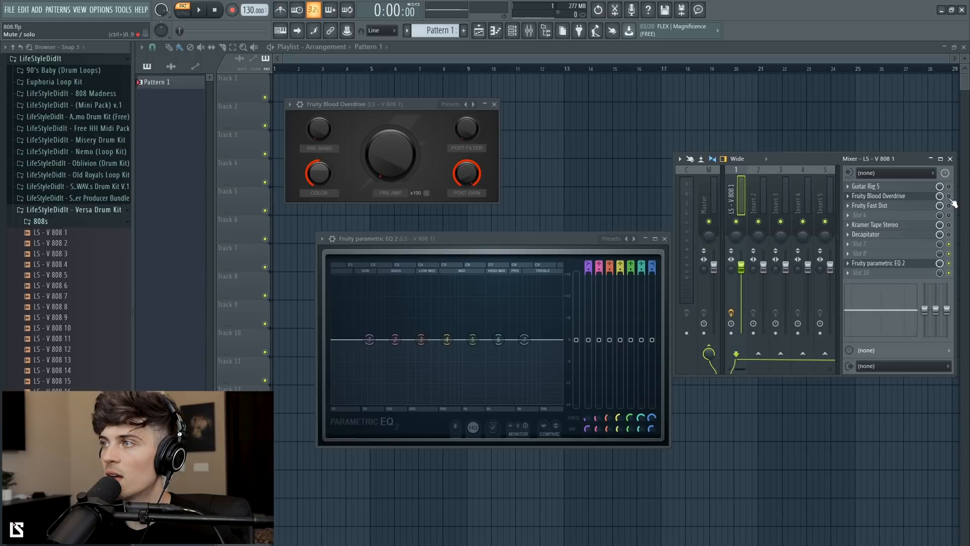
Step: Play the beat and raise the Fruity Blood Overdrive's Pre Amp knob, then stop playback
{"action": "left_click_drag", "start_coordinate": [395, 161], "coordinate": [395, 160]}
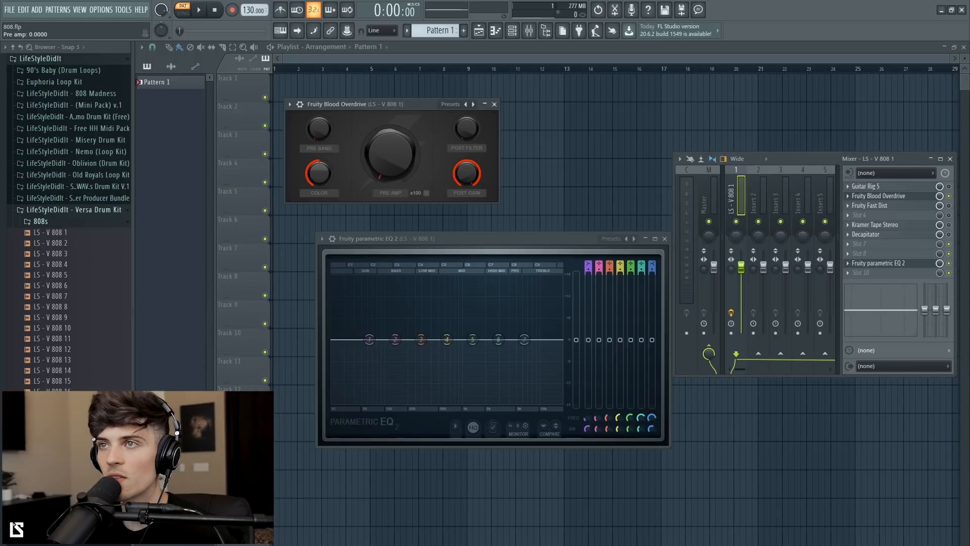
{"action": "key", "text": "space"}
{"action": "left_click_drag", "start_coordinate": [398, 156], "coordinate": [398, 101]}
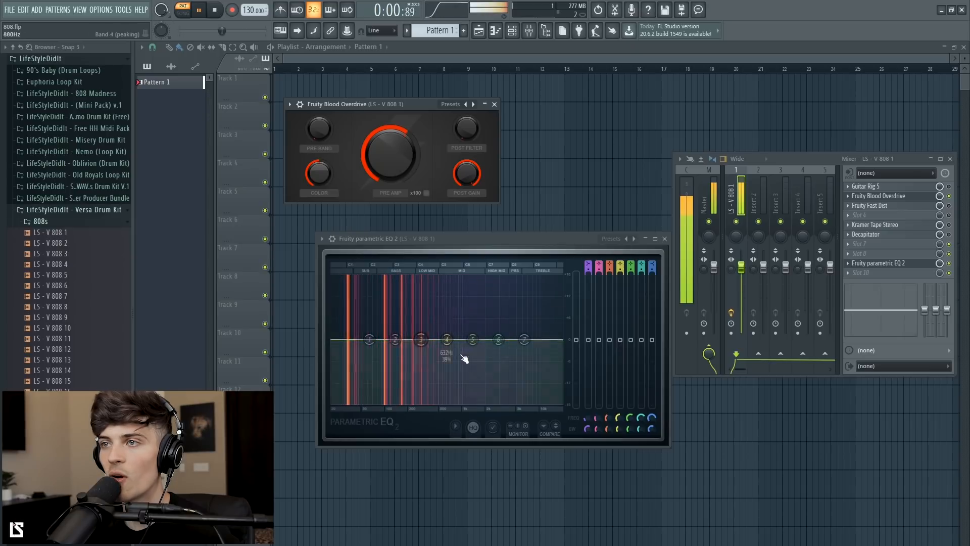
{"action": "left_click_drag", "start_coordinate": [390, 152], "coordinate": [390, 134]}
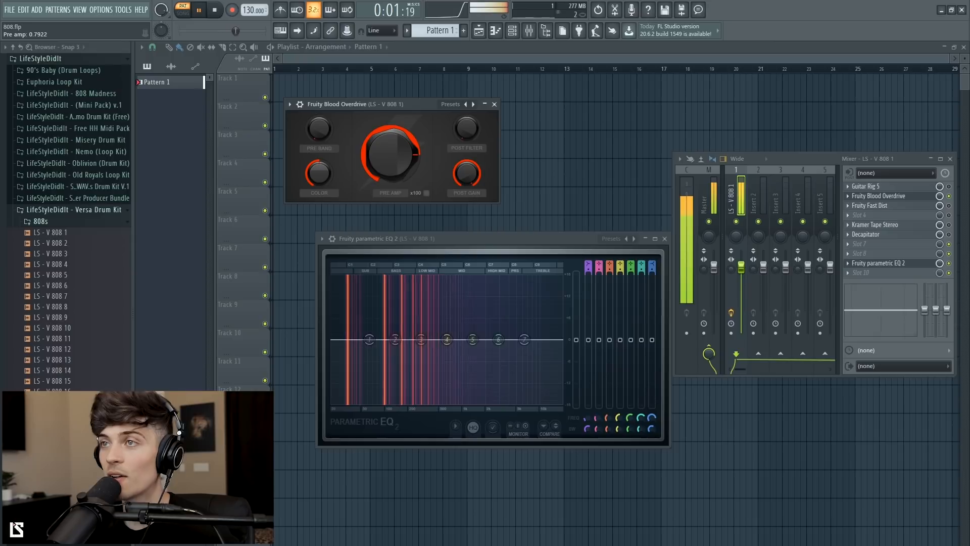
{"action": "key", "text": "space"}
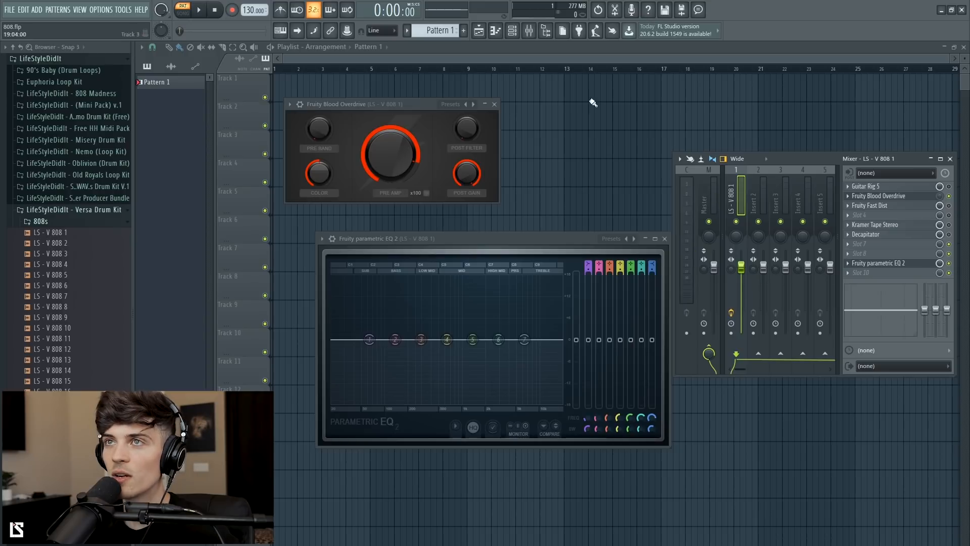
Step: Play the beat and adjust the Fruity Blood Overdrive slot's mix level in the mixer, then stop playback
{"action": "key", "text": "space"}
{"action": "left_click_drag", "start_coordinate": [940, 196], "coordinate": [940, 189]}
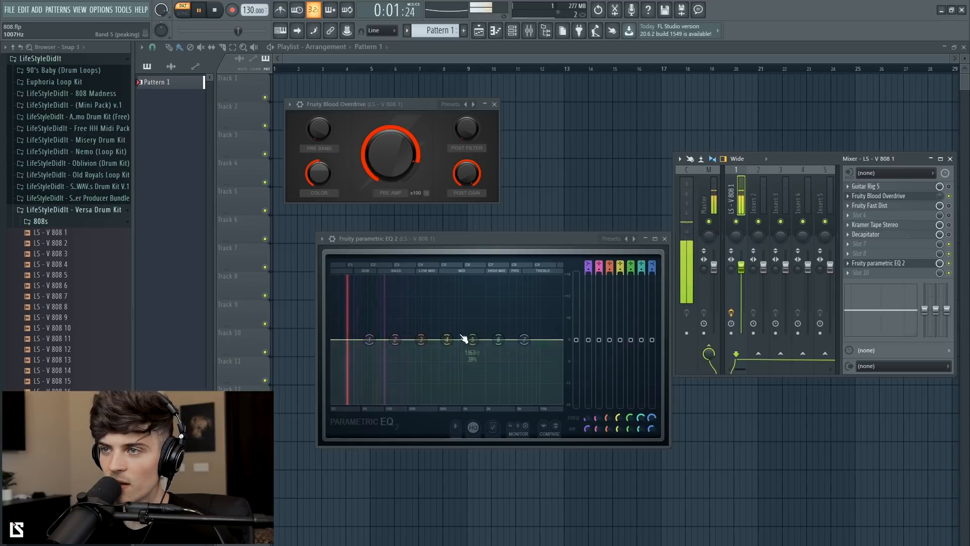
{"action": "left_click_drag", "start_coordinate": [938, 196], "coordinate": [938, 202]}
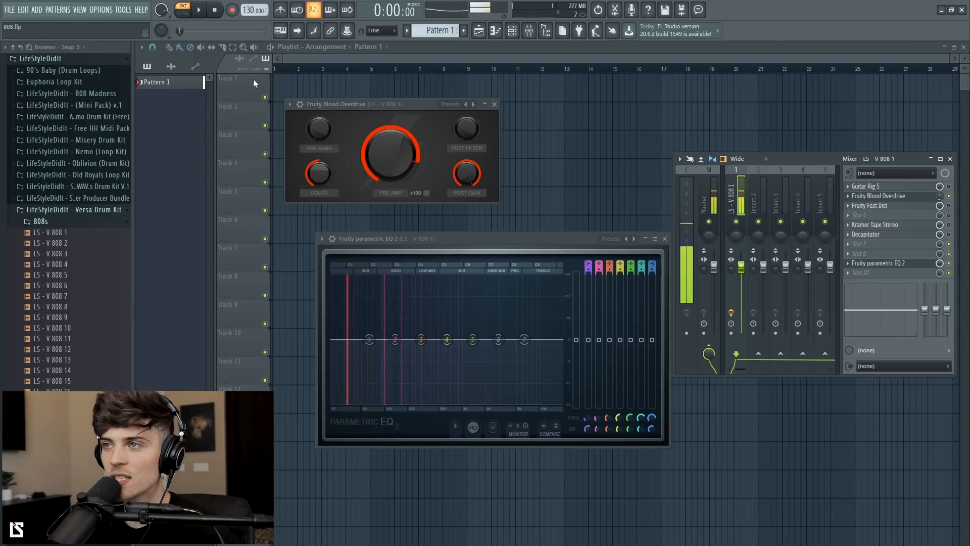
{"action": "left_click_drag", "start_coordinate": [494, 239], "coordinate": [487, 238]}
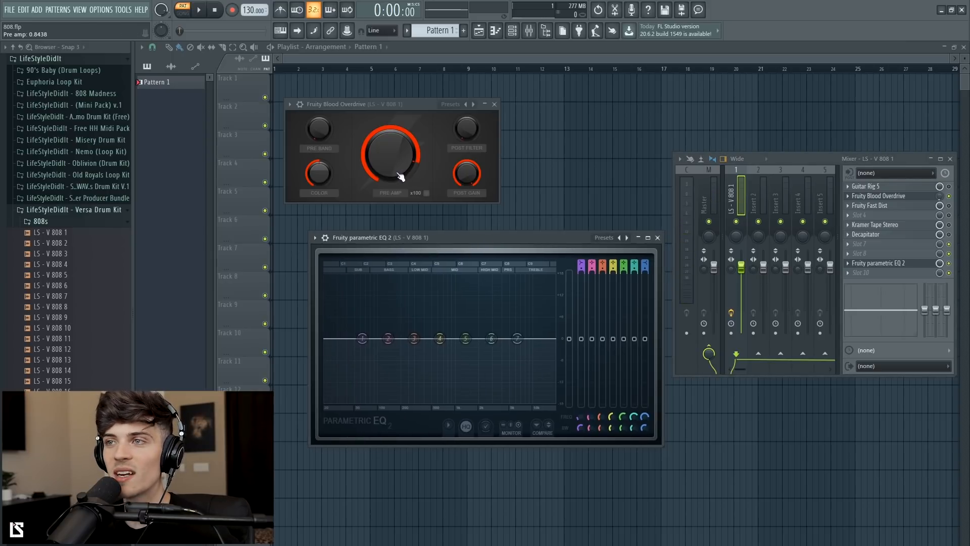
{"action": "key", "text": "space"}
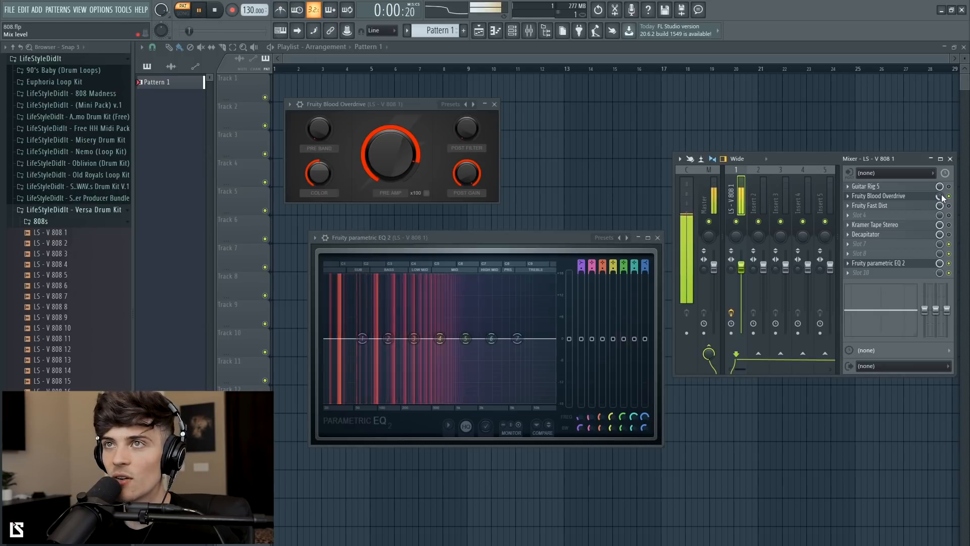
Step: Open Kramer Tape Stereo and adjust its Record Level, Flux and Wow & Flutter knobs while the beat plays
{"action": "left_click", "coordinate": [217, 13]}
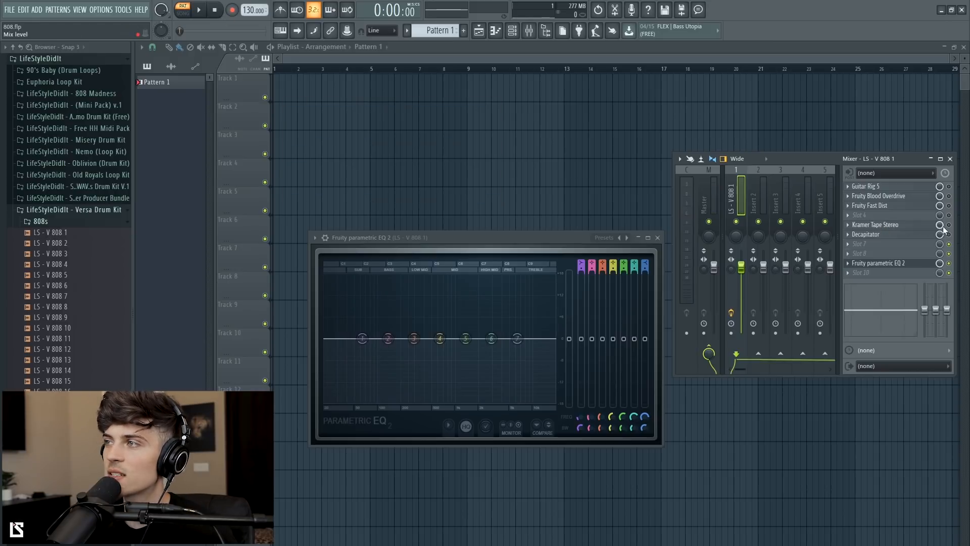
{"action": "left_click", "coordinate": [900, 227]}
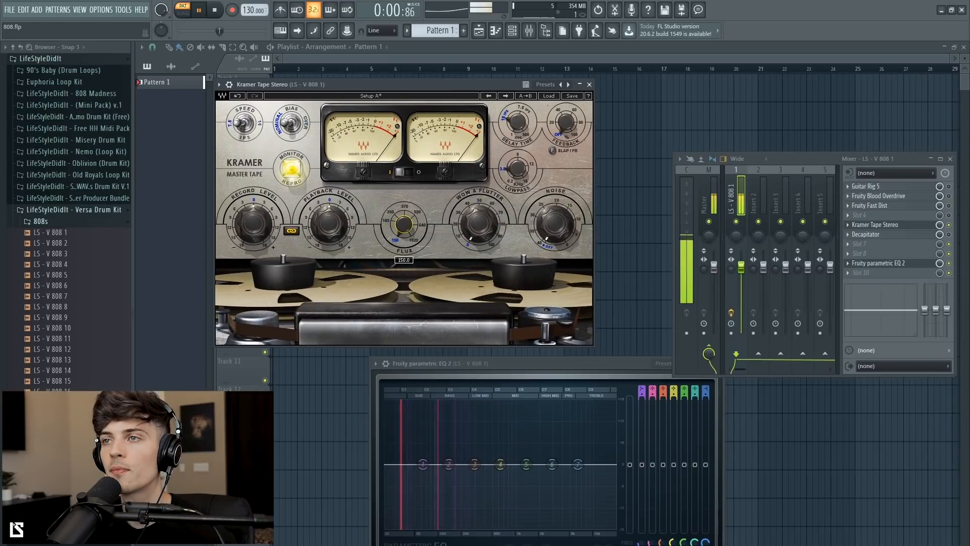
{"action": "left_click_drag", "start_coordinate": [253, 224], "coordinate": [254, 258]}
{"action": "left_click_drag", "start_coordinate": [404, 224], "coordinate": [404, 196]}
{"action": "left_click_drag", "start_coordinate": [409, 235], "coordinate": [409, 232]}
{"action": "left_click_drag", "start_coordinate": [478, 223], "coordinate": [476, 239]}
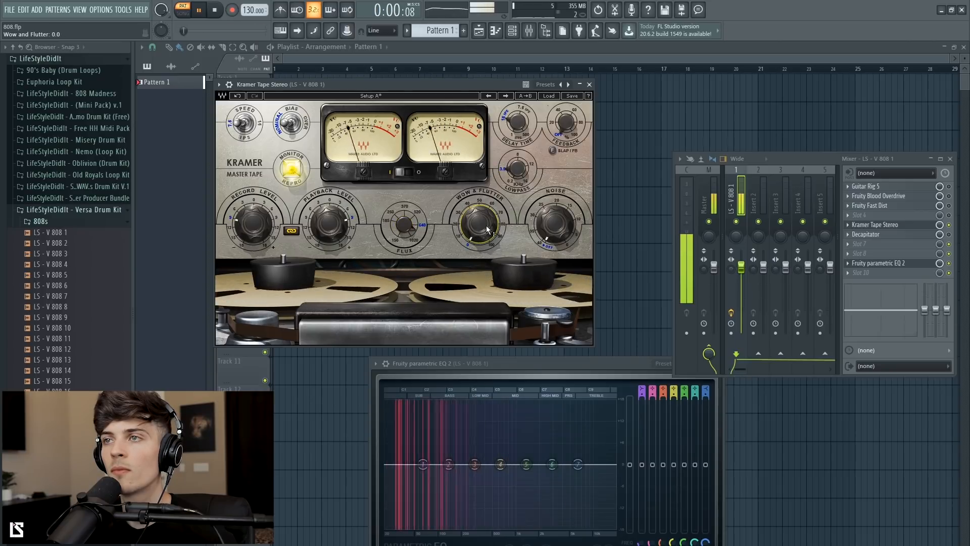
{"action": "left_click_drag", "start_coordinate": [252, 223], "coordinate": [251, 229]}
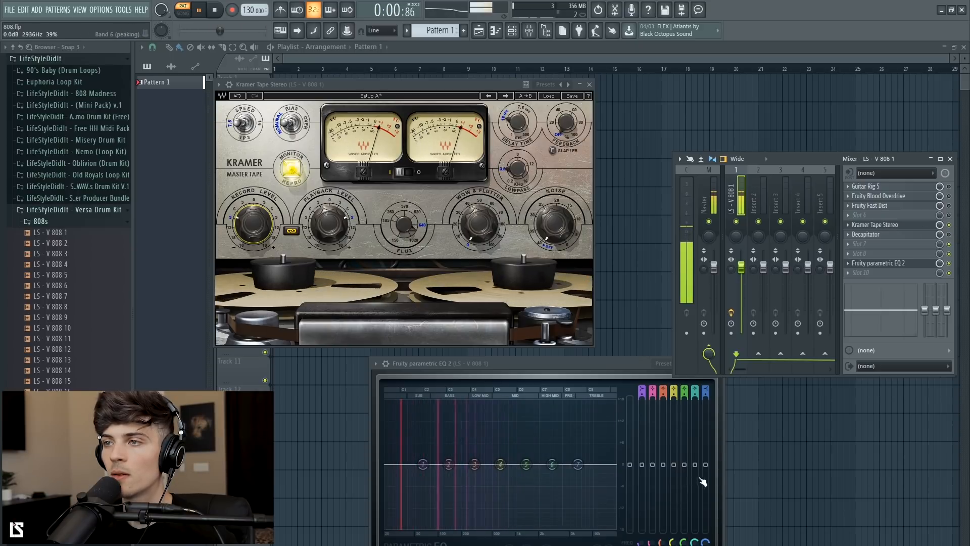
Step: Stop playback, close the Kramer Tape window and open the Decapitator plugin
{"action": "left_click", "coordinate": [219, 11]}
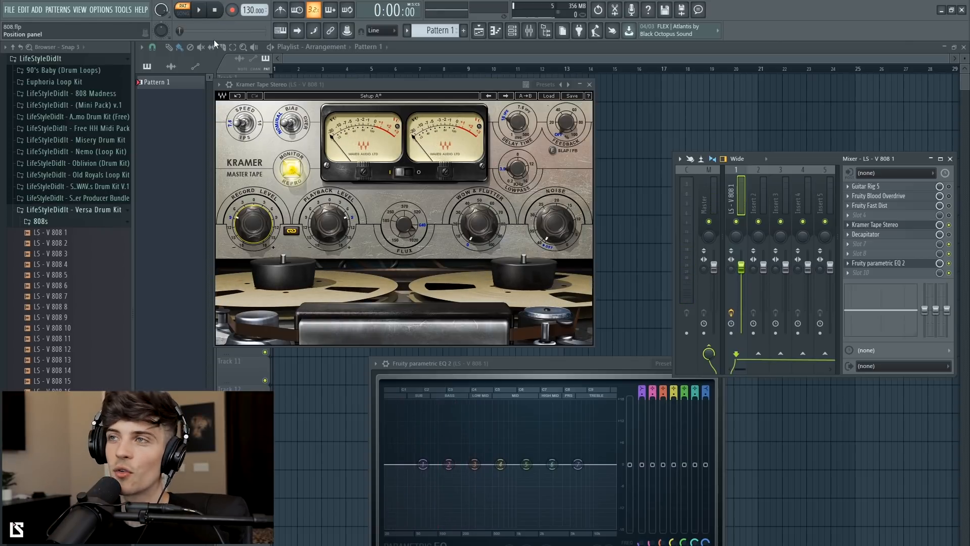
{"action": "left_click", "coordinate": [591, 85]}
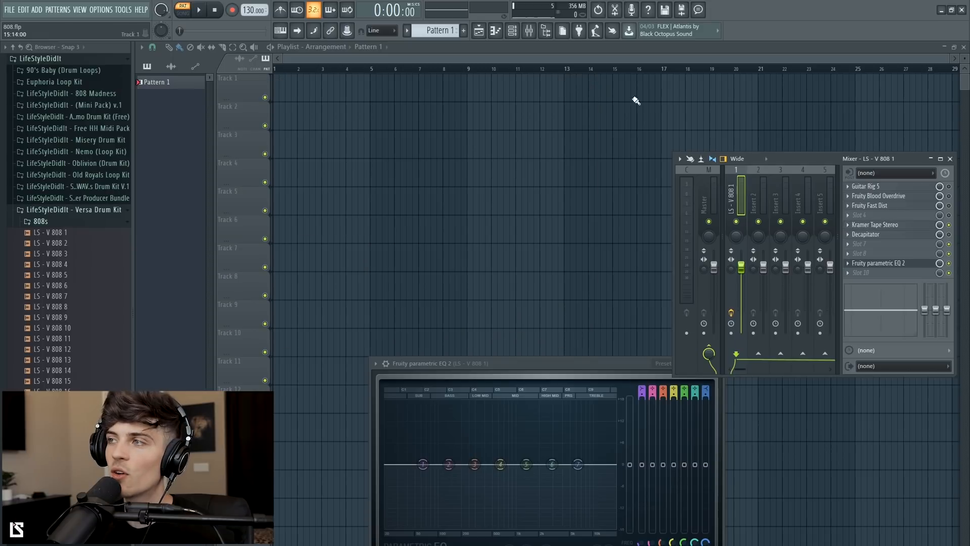
{"action": "left_click", "coordinate": [909, 234]}
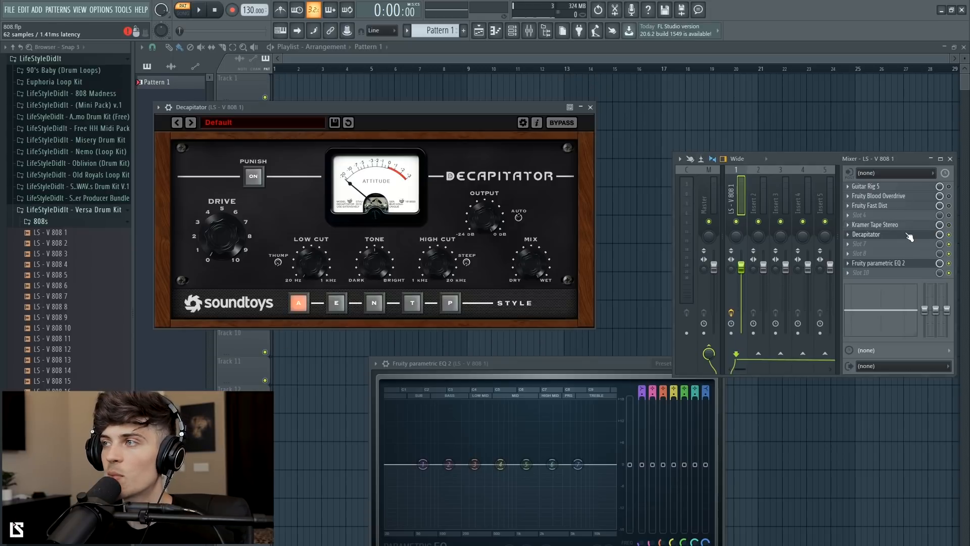
{"action": "left_click_drag", "start_coordinate": [343, 107], "coordinate": [381, 106]}
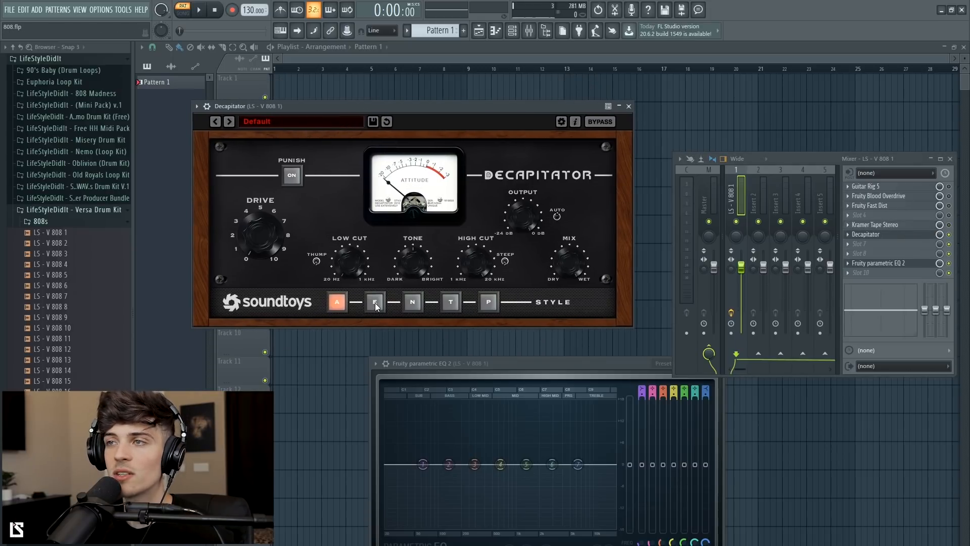
Step: Set Decapitator's style to N, raise Drive to about 5.8 and toggle Punch
{"action": "left_click", "coordinate": [413, 307]}
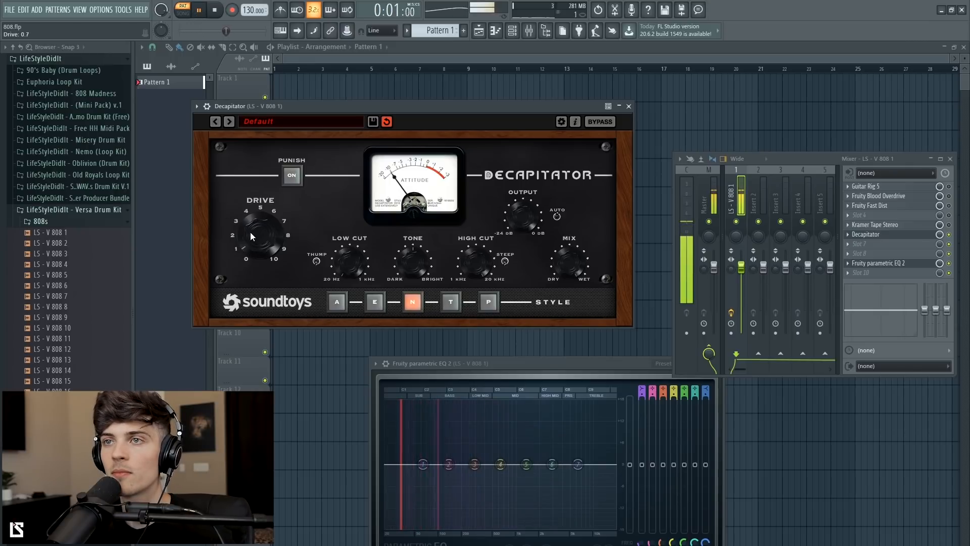
{"action": "mouse_move", "coordinate": [250, 232]}
{"action": "left_mouse_down"}
{"action": "mouse_move", "coordinate": [254, 218]}
{"action": "mouse_move", "coordinate": [255, 243]}
{"action": "mouse_move", "coordinate": [259, 217]}
{"action": "left_mouse_up"}
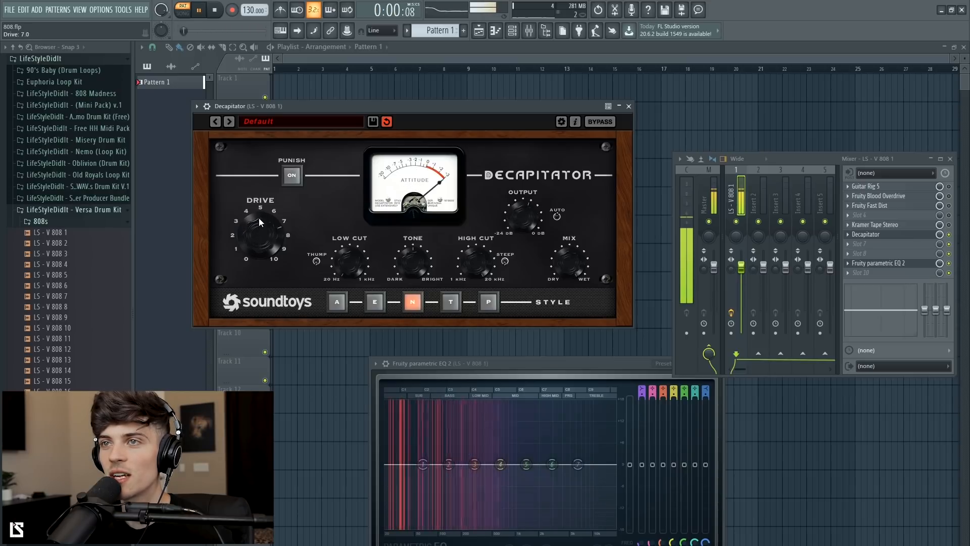
{"action": "left_click", "coordinate": [291, 176]}
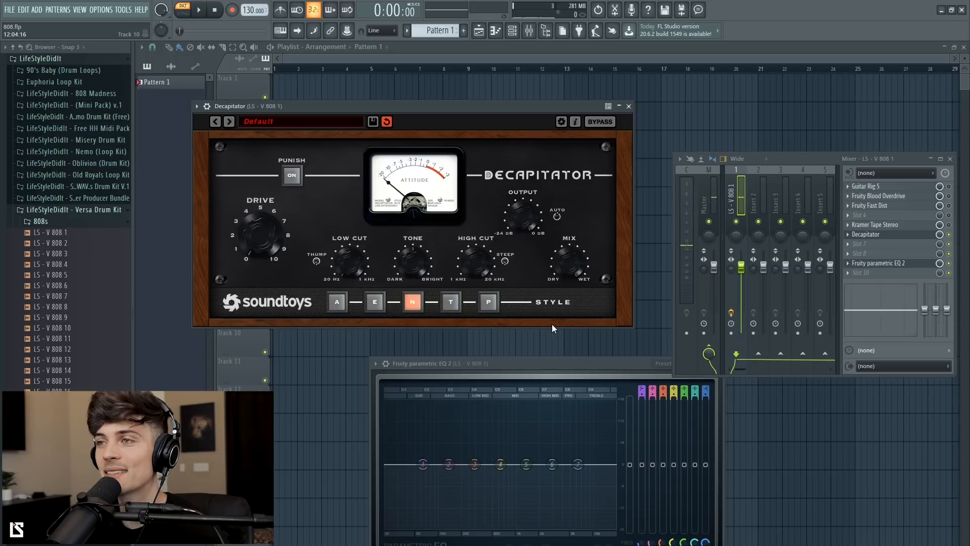
Step: Play the beat and compare Decapitator styles A and E, lowering Drive to about 3.5
{"action": "left_click", "coordinate": [200, 14]}
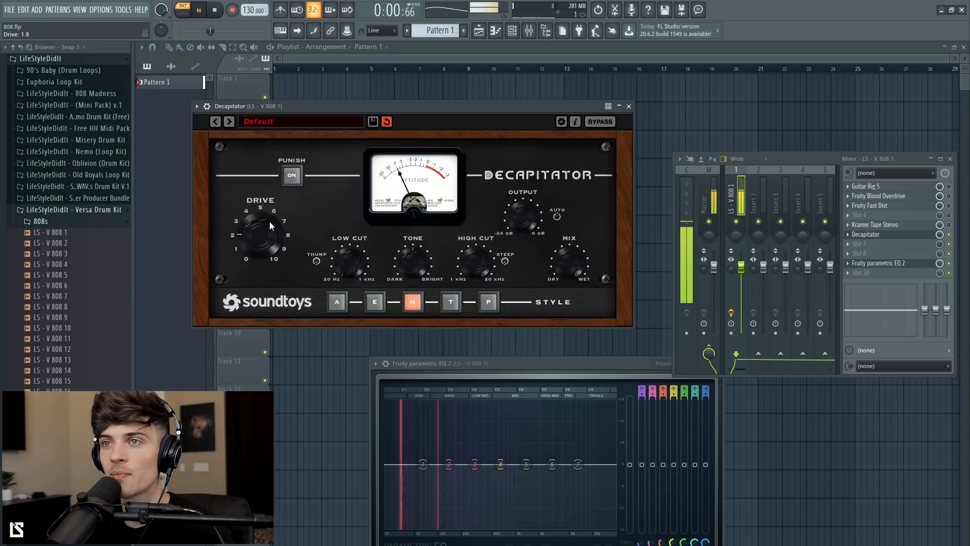
{"action": "left_click", "coordinate": [337, 303]}
{"action": "left_click_drag", "start_coordinate": [262, 239], "coordinate": [260, 232]}
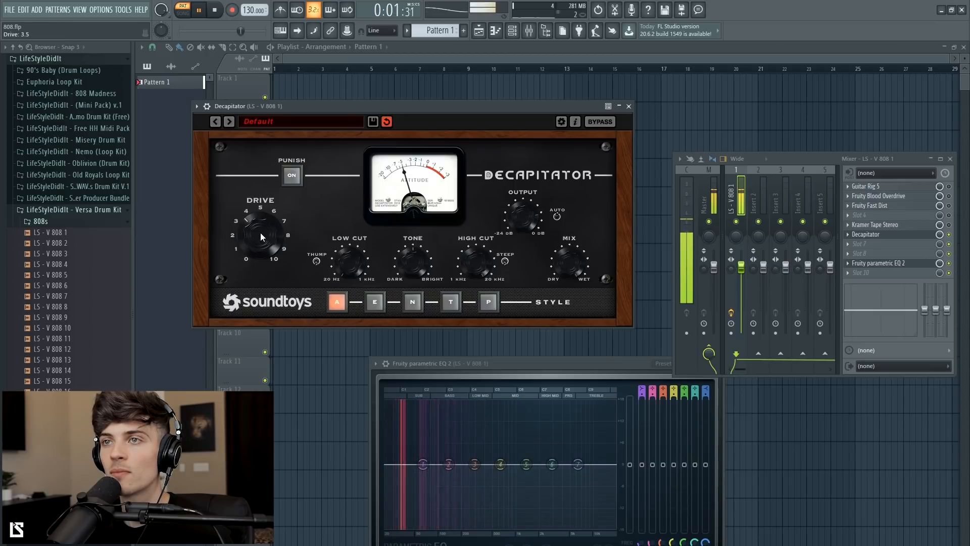
{"action": "left_click", "coordinate": [378, 303]}
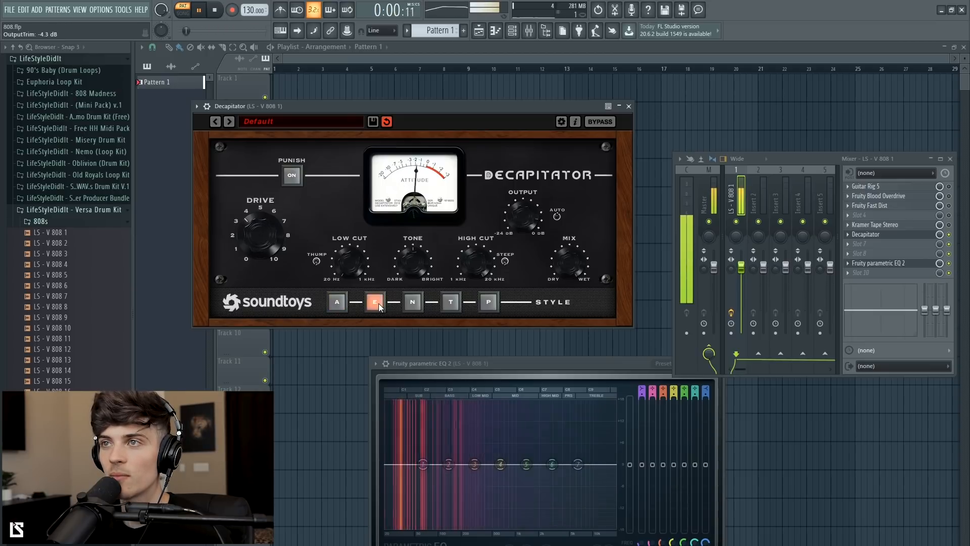
Step: Audition Decapitator styles N, T and P, return to style E and lower Drive to about 2.5
{"action": "left_click", "coordinate": [412, 302]}
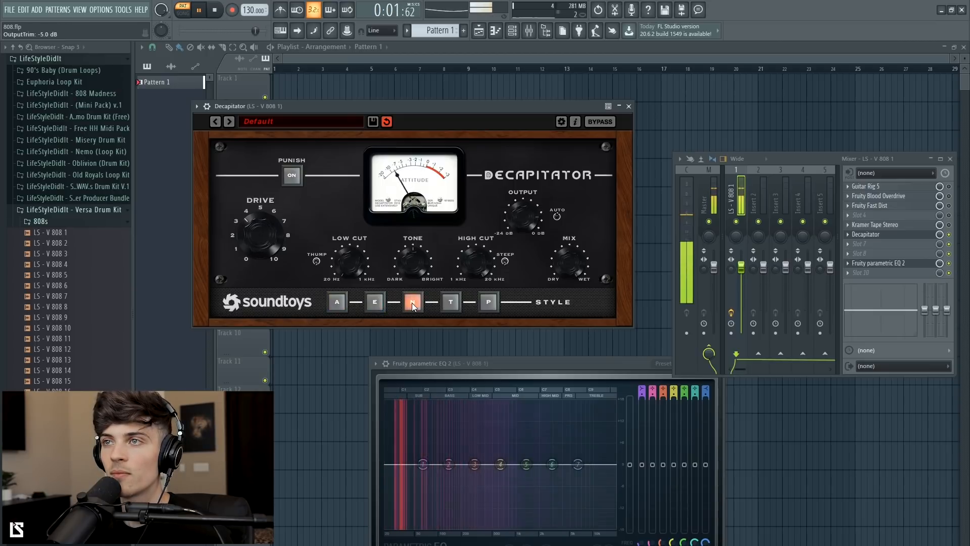
{"action": "left_click", "coordinate": [452, 304]}
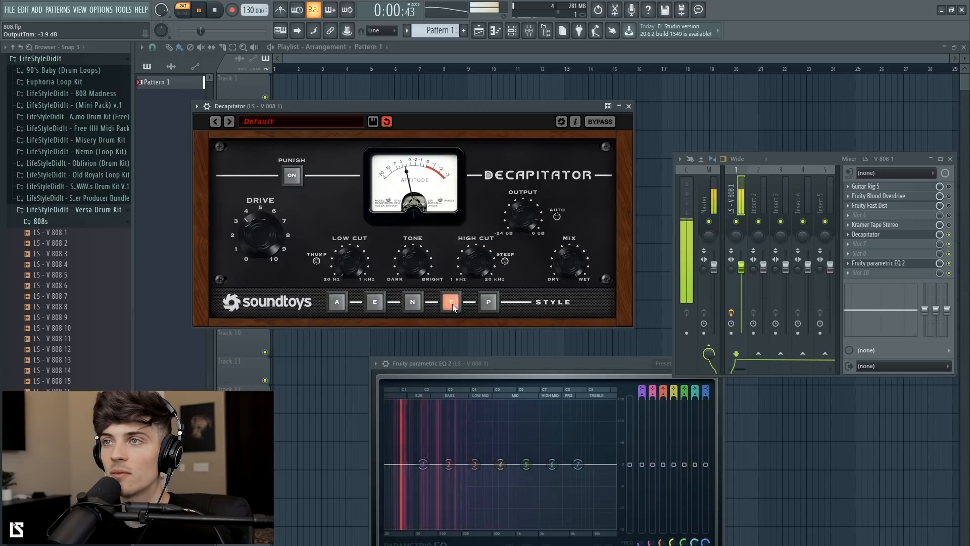
{"action": "left_click", "coordinate": [488, 303]}
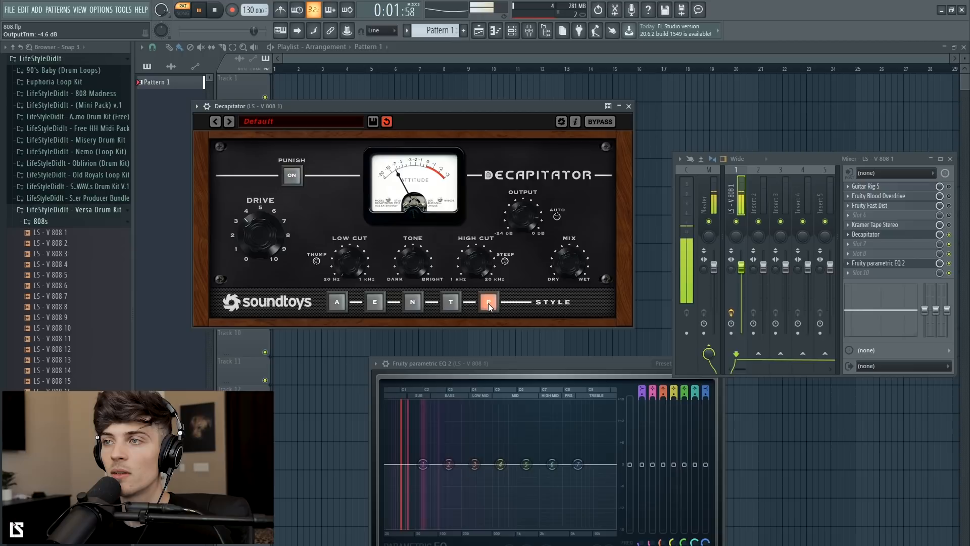
{"action": "left_click", "coordinate": [376, 301]}
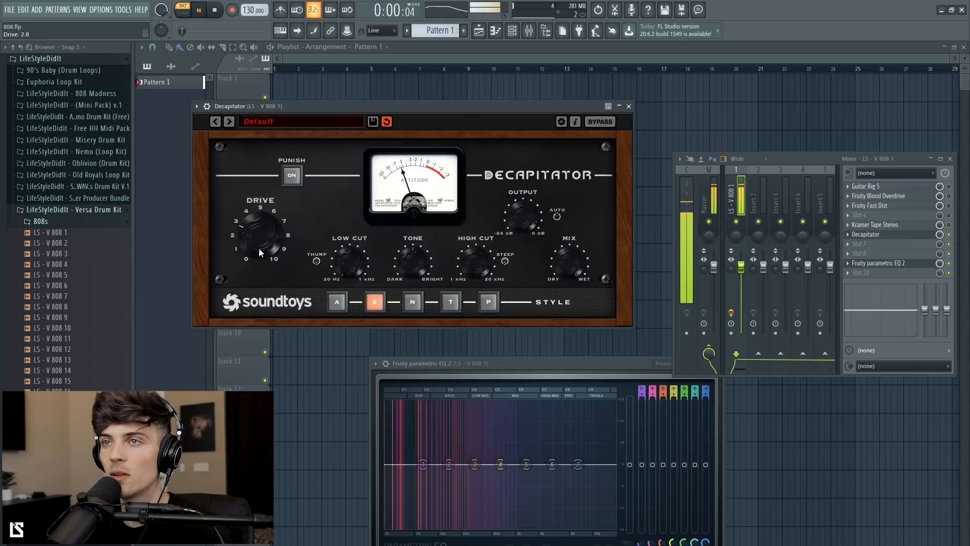
{"action": "left_click_drag", "start_coordinate": [259, 249], "coordinate": [257, 251]}
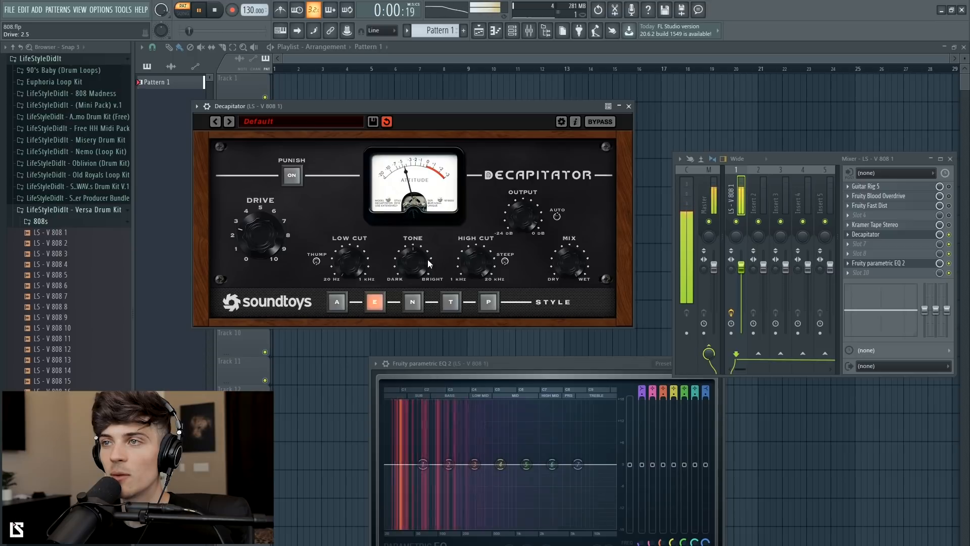
Step: Set Decapitator to style N with Tone at about -0.7 dB and a lower High Cut, and stop playback
{"action": "mouse_move", "coordinate": [421, 263]}
{"action": "left_mouse_down"}
{"action": "mouse_move", "coordinate": [411, 293]}
{"action": "mouse_move", "coordinate": [410, 256]}
{"action": "left_mouse_up"}
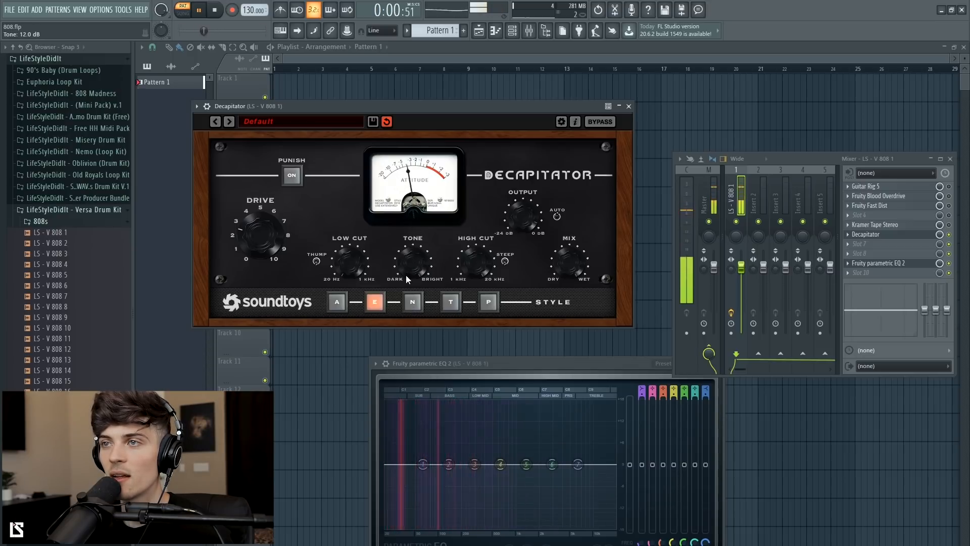
{"action": "left_click", "coordinate": [413, 302]}
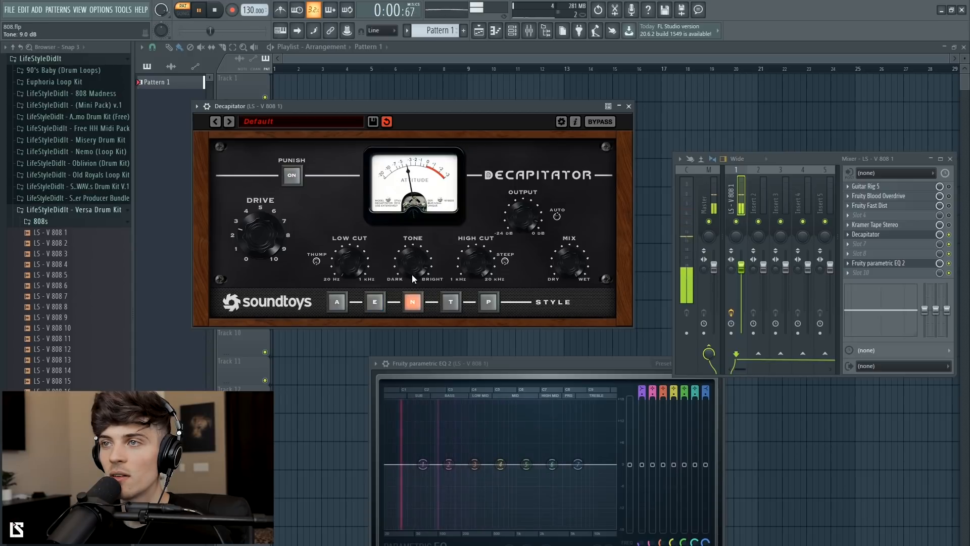
{"action": "left_click_drag", "start_coordinate": [408, 358], "coordinate": [410, 311]}
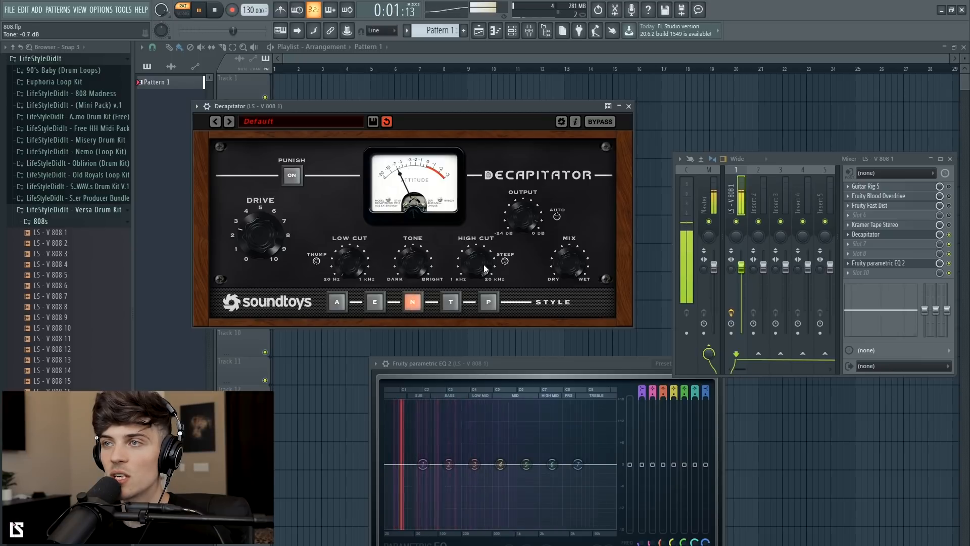
{"action": "left_click_drag", "start_coordinate": [473, 295], "coordinate": [472, 350]}
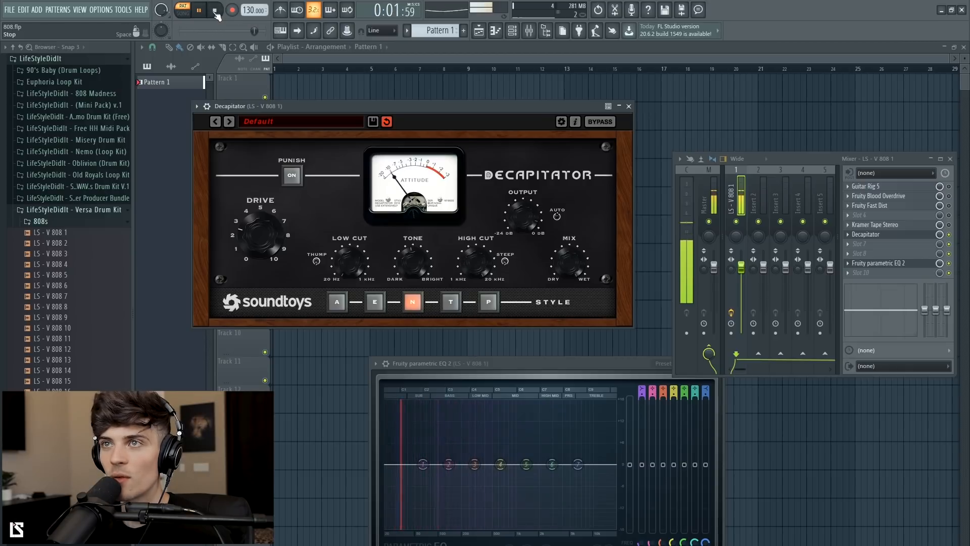
{"action": "left_click", "coordinate": [215, 10]}
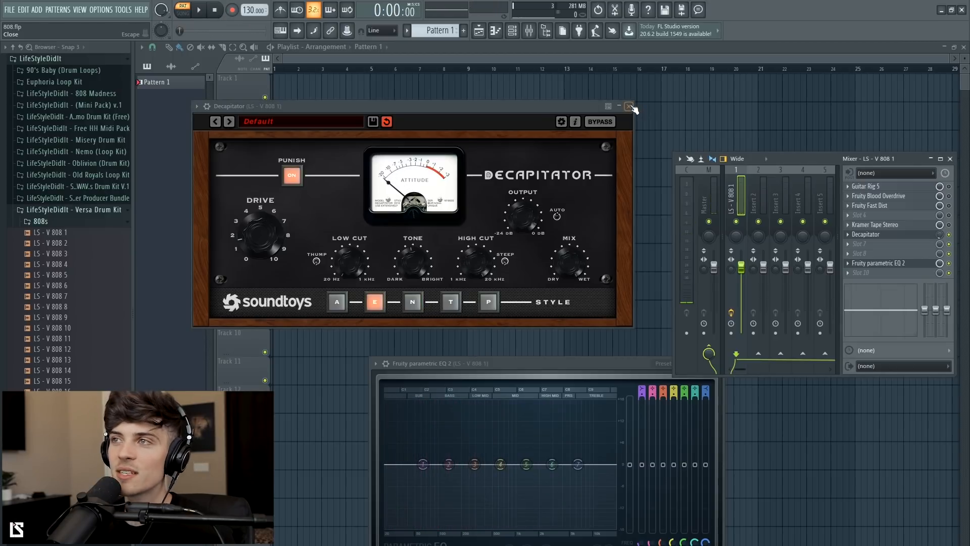